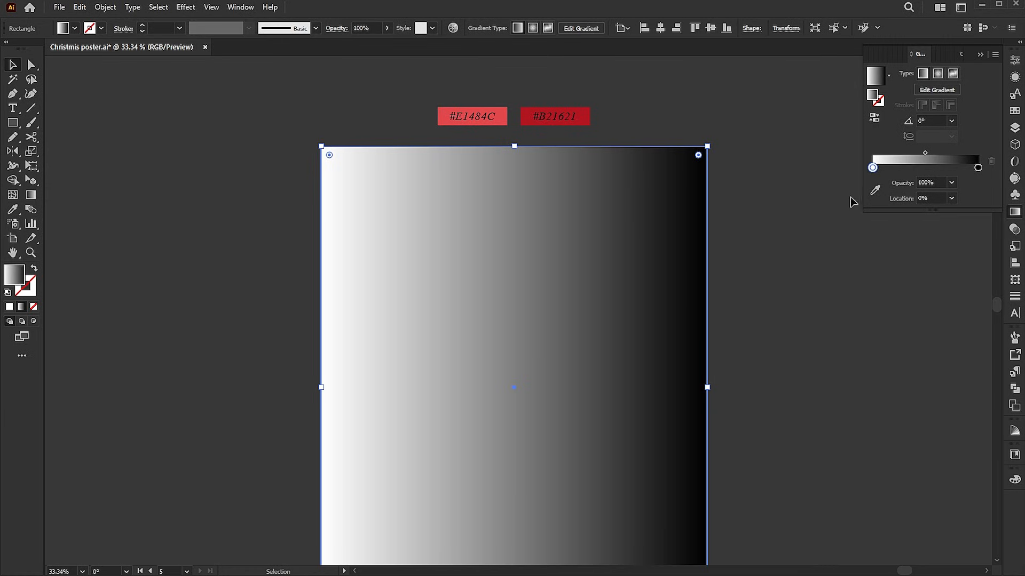
Color the rectangle's gradient from #E1484C at the first stop to #B21621 at the last, sampling the two swatches above the artboard.
click(875, 191)
click(506, 112)
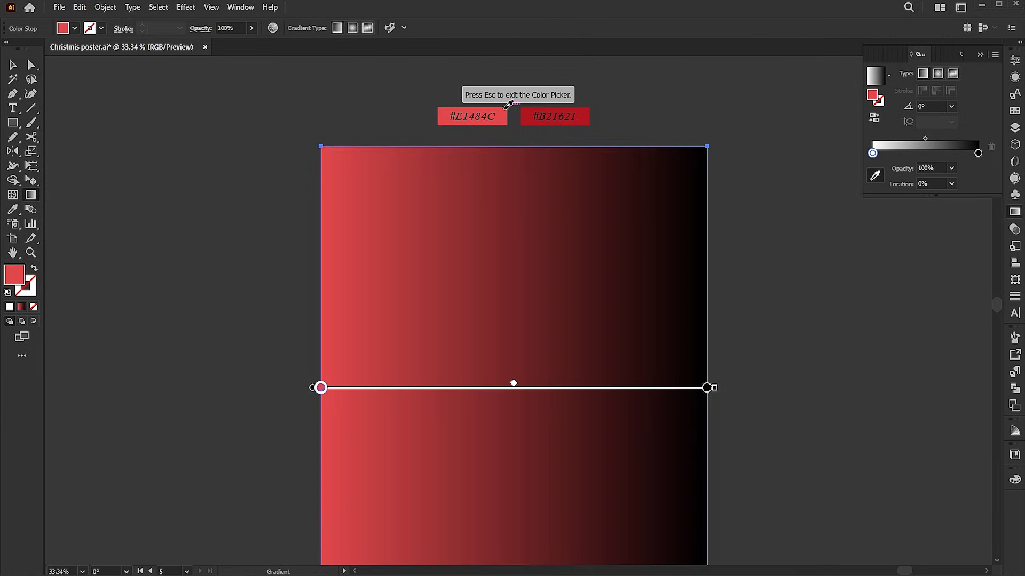
key(Escape)
click(978, 154)
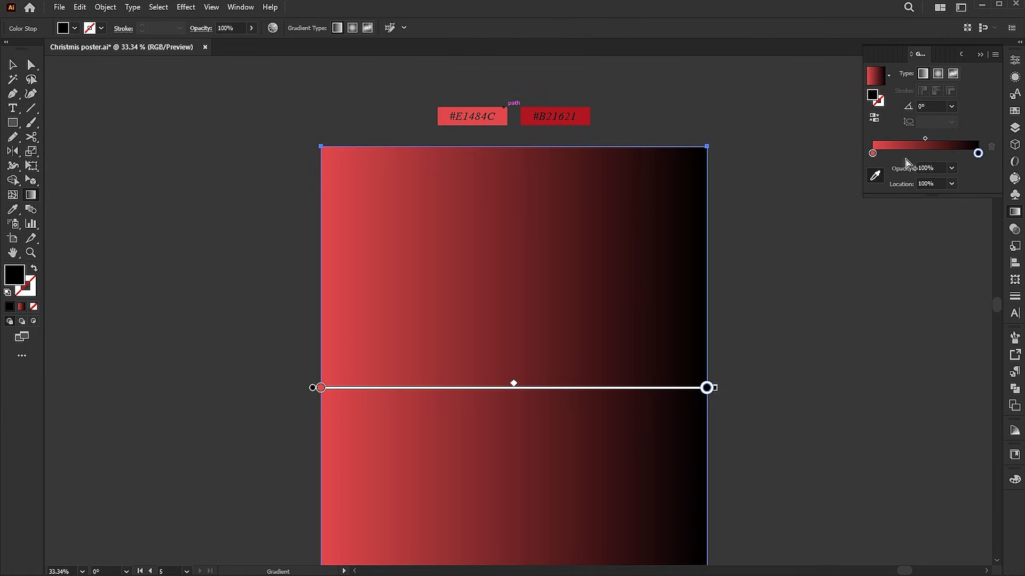
click(586, 111)
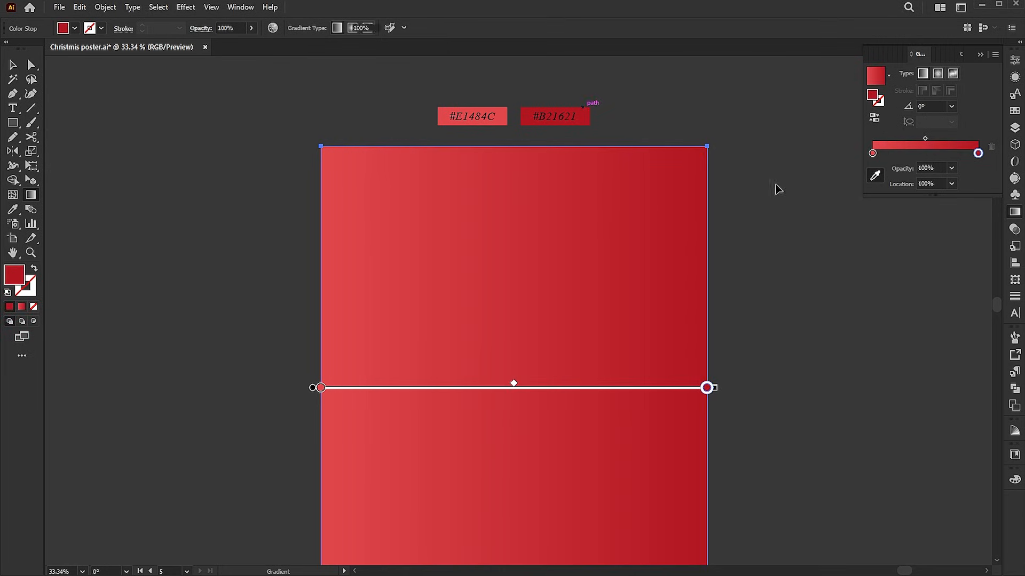
Change the rectangle's gradient to radial and lock the rectangle as the poster background.
key(v)
click(938, 74)
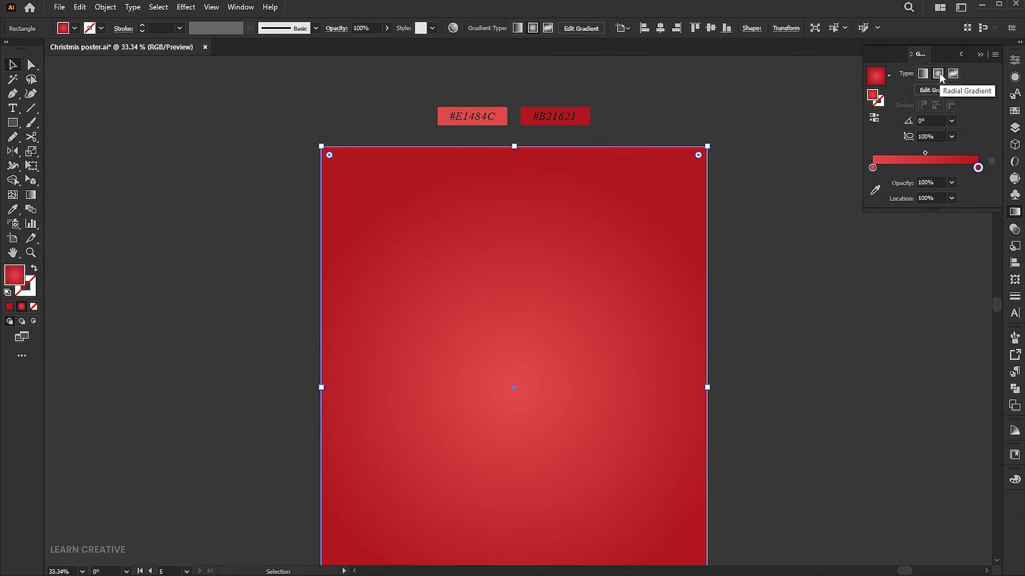
key(ctrl+0)
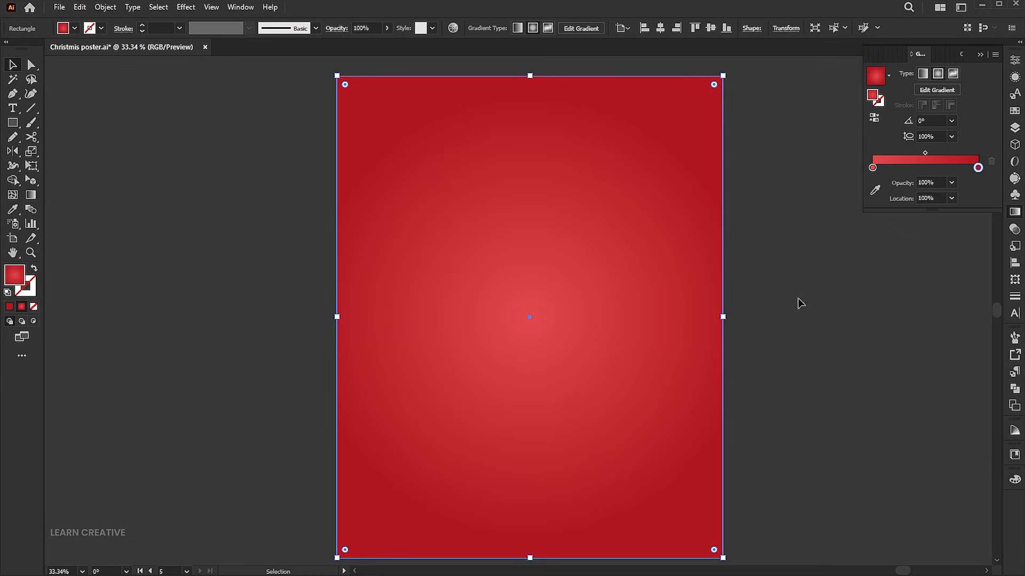
key(ctrl+2)
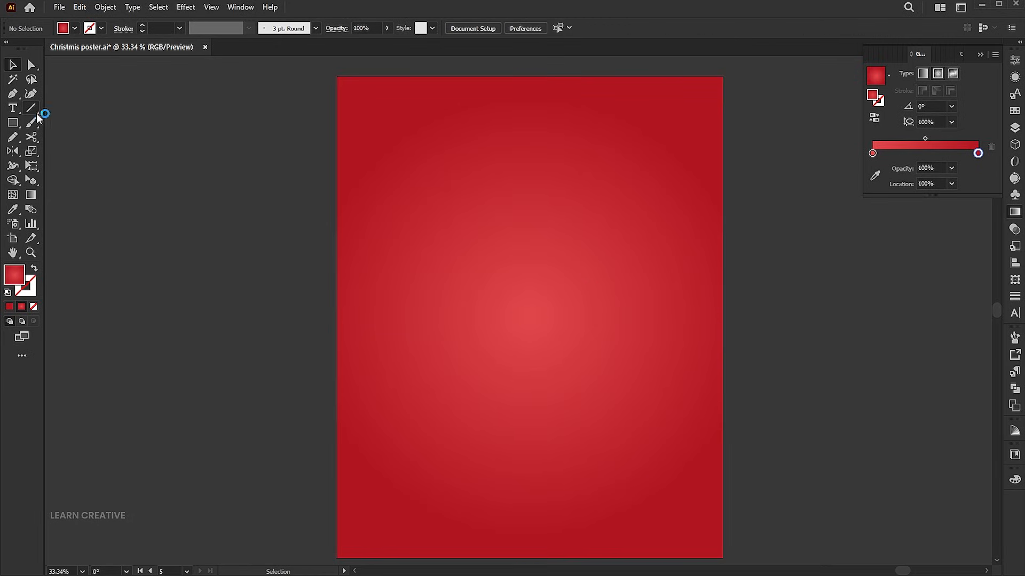
Draw a vertical line down the middle of the poster and give it a 3 pt stroke in ffffff white.
click(32, 110)
drag(521, 170, 521, 412)
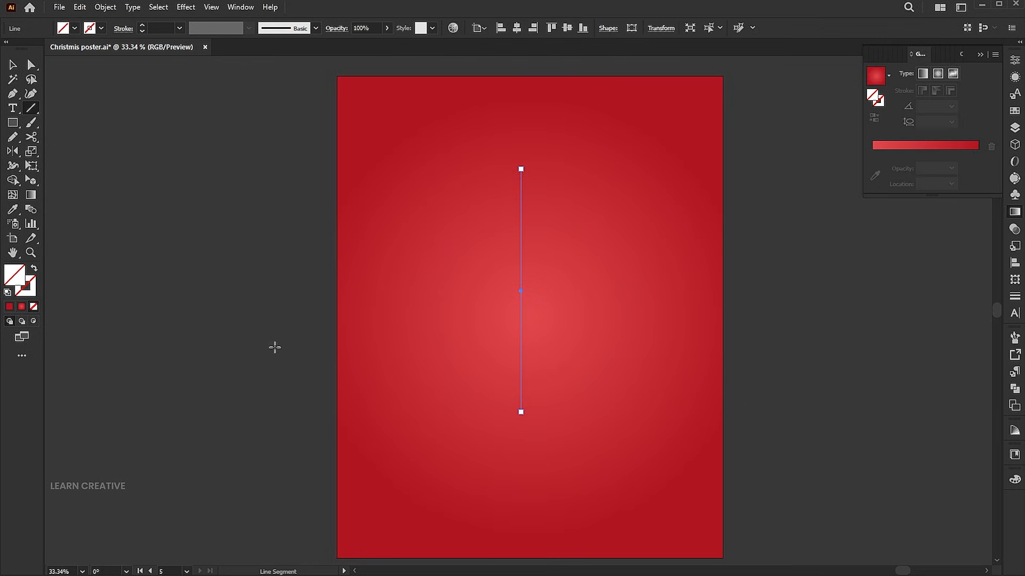
click(30, 293)
double_click(31, 292)
text(ffffff)
click(741, 118)
key(v)
click(161, 30)
text(3)
key(Return)
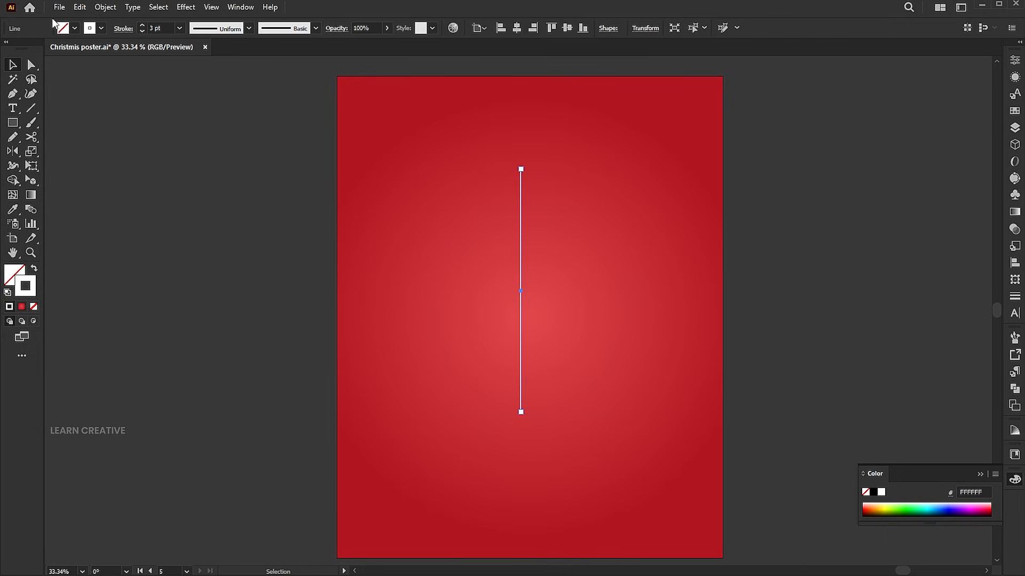
Apply a Zig Zag effect to the line with absolute size about 58 px, 10 ridges per segment and smooth points.
click(186, 7)
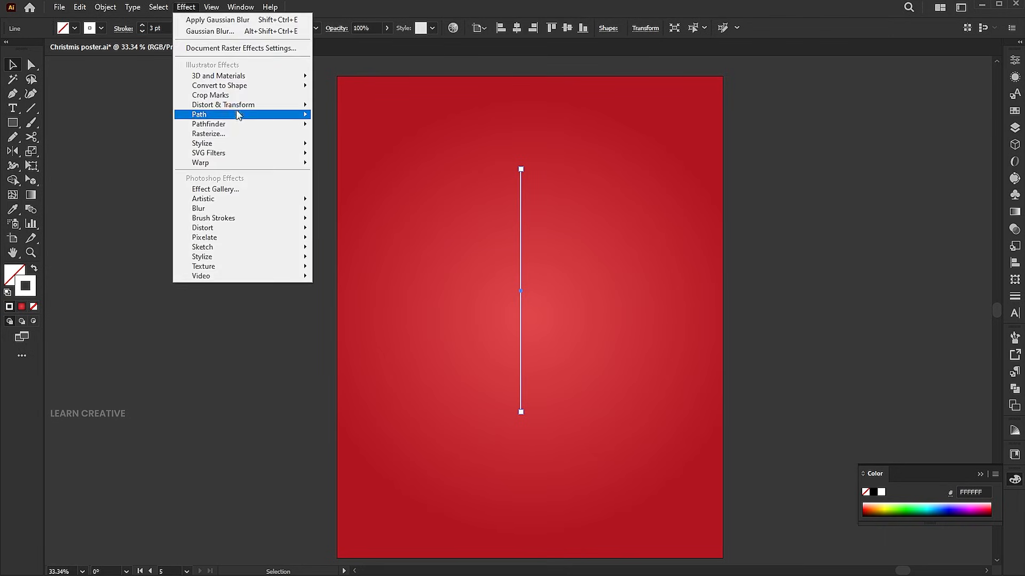
mouse_move(250, 106)
click(346, 187)
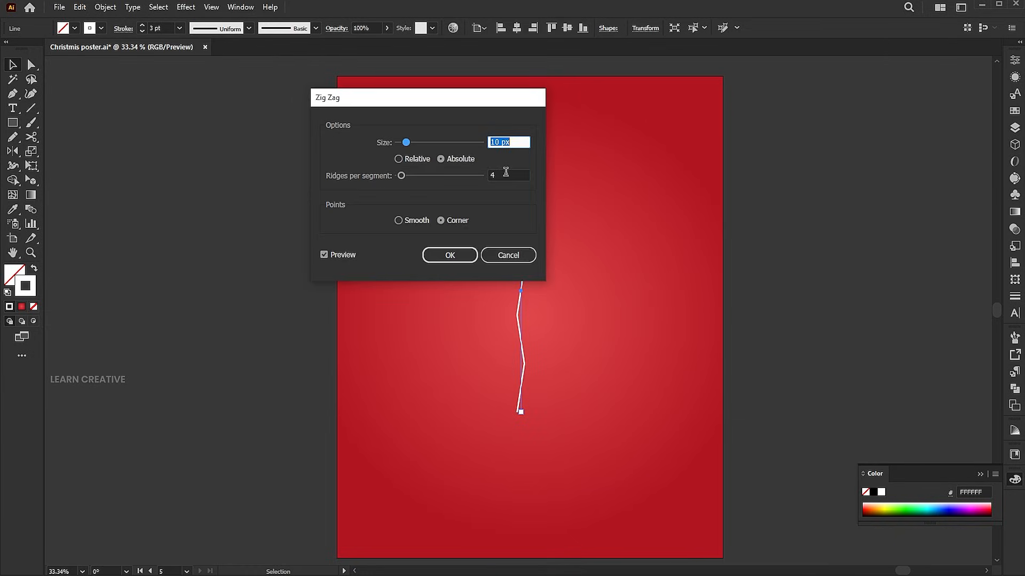
key(Tab)
text(10)
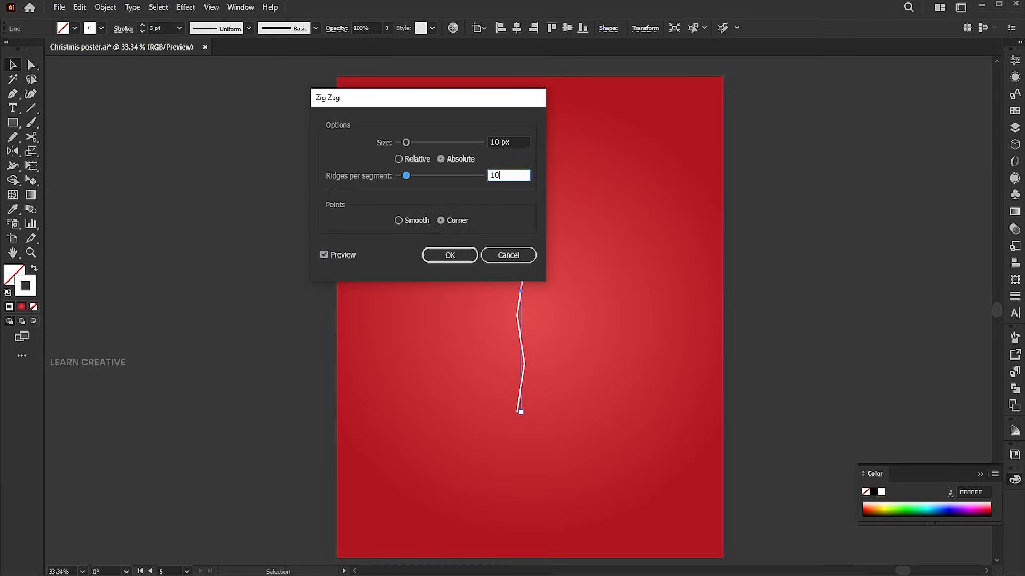
click(411, 220)
drag(464, 101, 752, 129)
drag(694, 171, 740, 176)
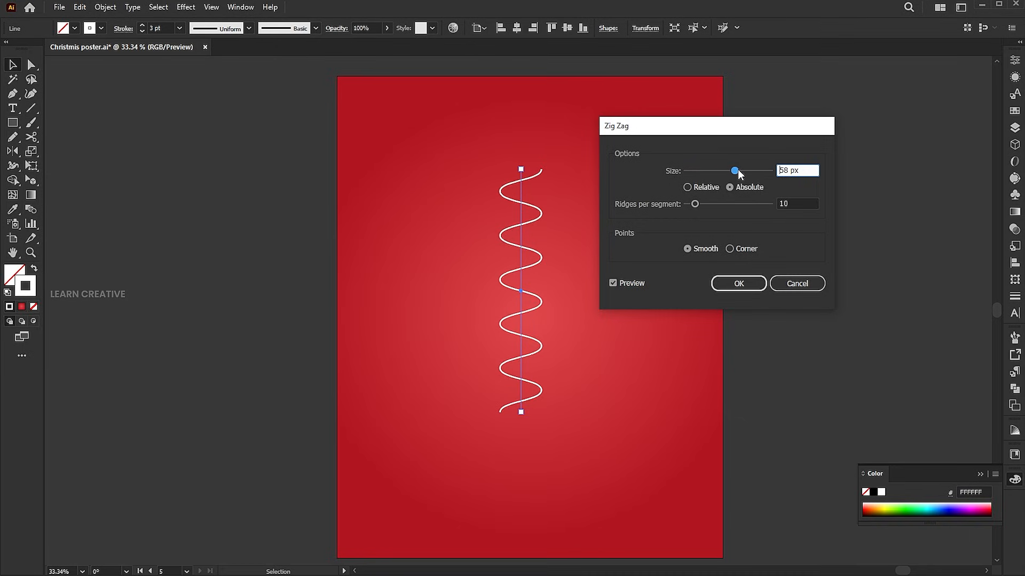
click(737, 284)
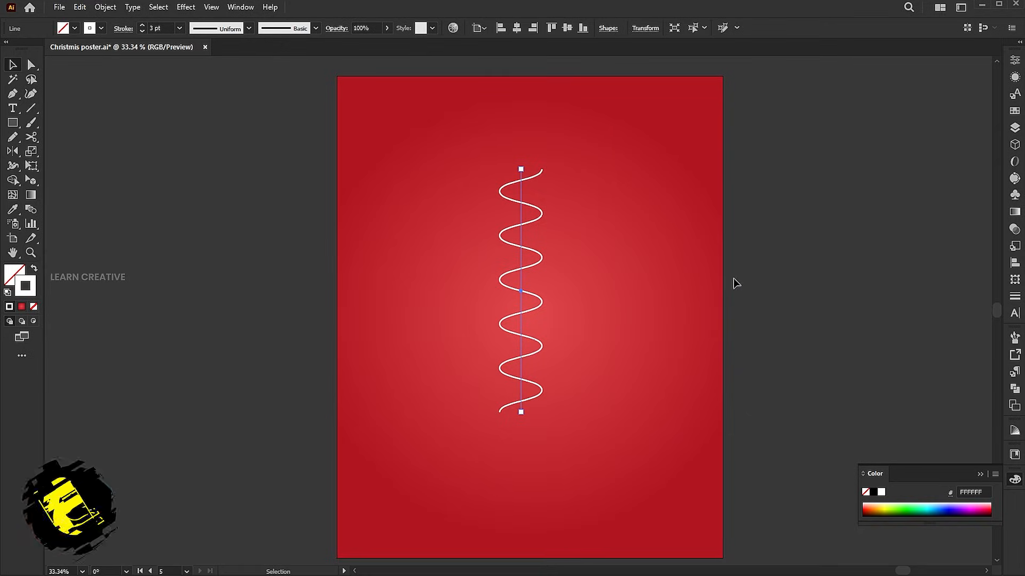
click(779, 280)
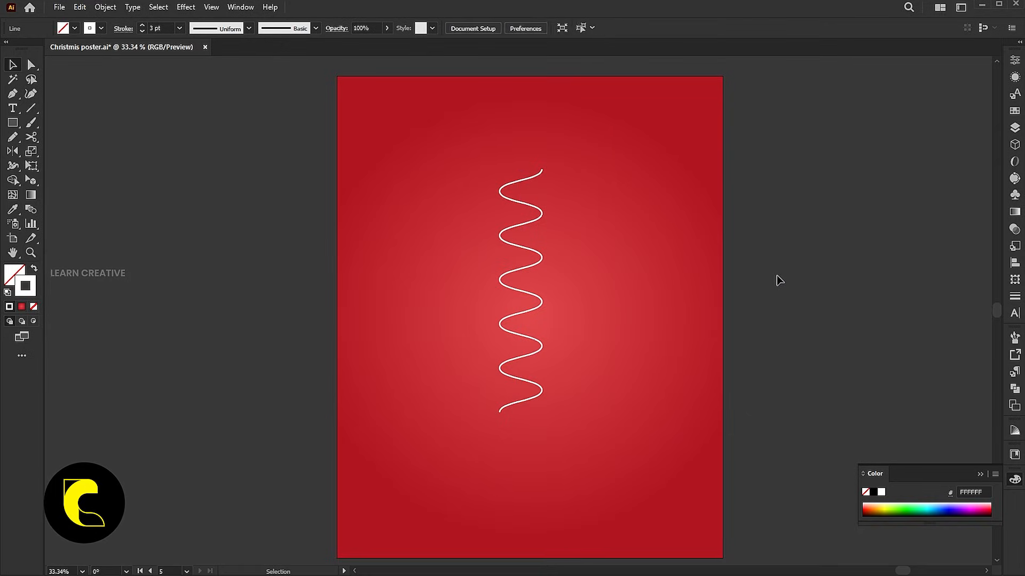
Create a 3-sided polygon over the wavy line and scale it up into a large triangle.
click(13, 123)
click(67, 166)
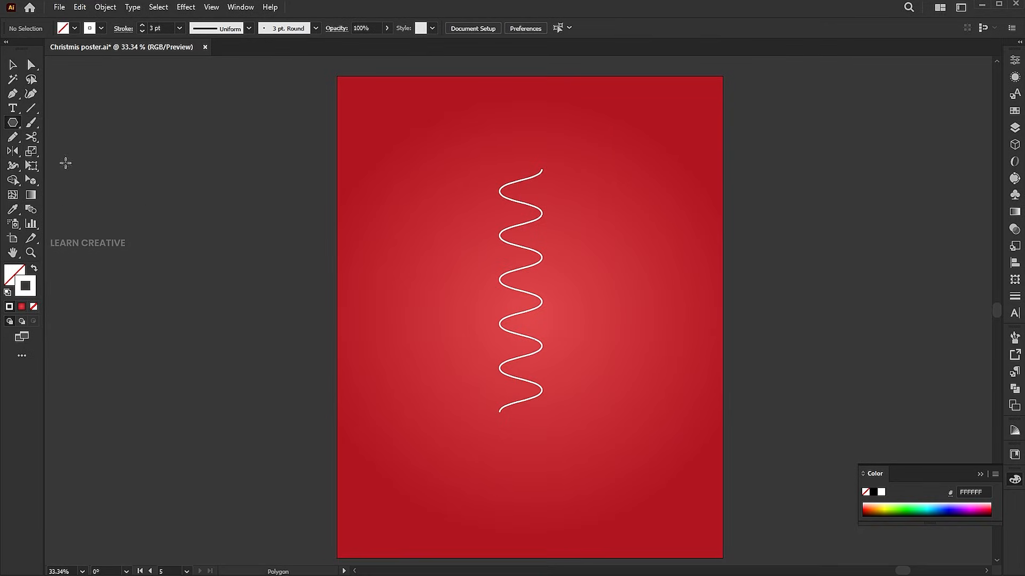
click(611, 257)
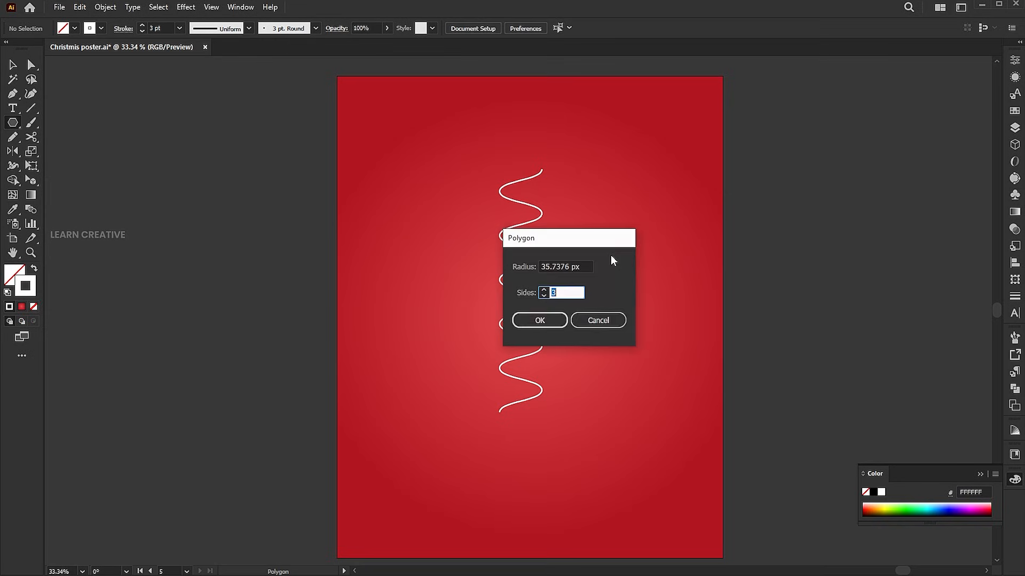
click(539, 320)
key(v)
mouse_move(625, 262)
mouse_down()
mouse_move(715, 347)
mouse_move(711, 322)
mouse_up()
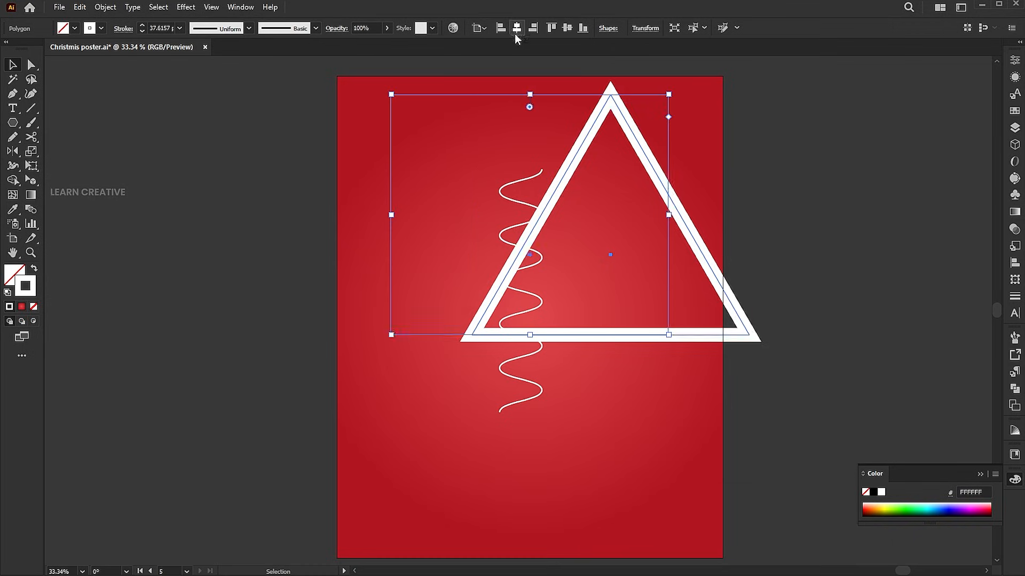
Center the triangle horizontally on the artboard, move it down, and stretch it taller and slightly wider to surround the wavy line.
click(516, 28)
drag(594, 211, 592, 277)
drag(530, 402, 529, 429)
drag(669, 297, 675, 298)
Reduce the triangle's stroke weight to 9 pt.
scroll(154, 25, down, 18)
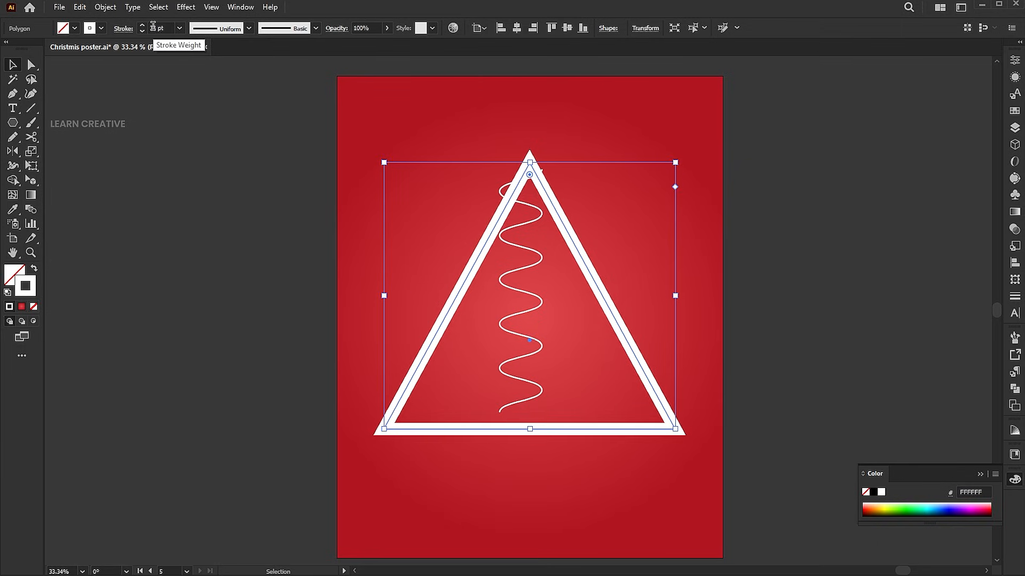
scroll(154, 25, down, 12)
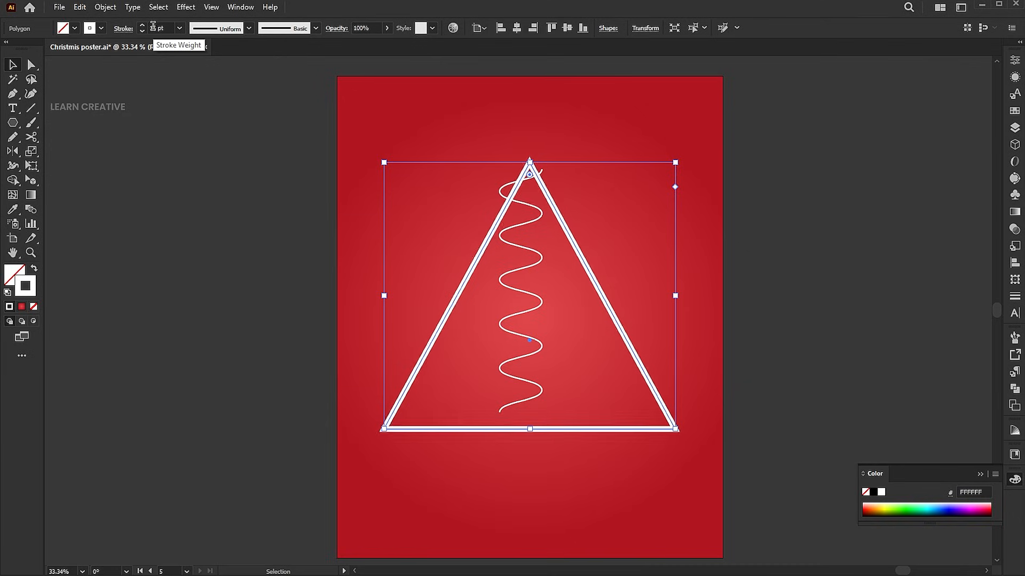
click(796, 312)
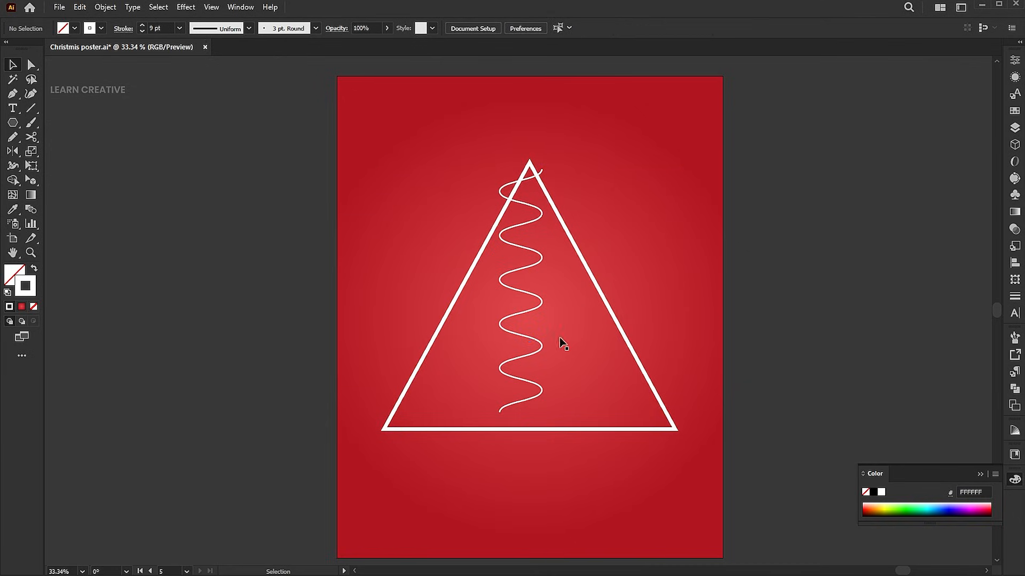
Move the wavy line slightly down within the triangle and expand its appearance into an editable path.
drag(534, 351, 536, 365)
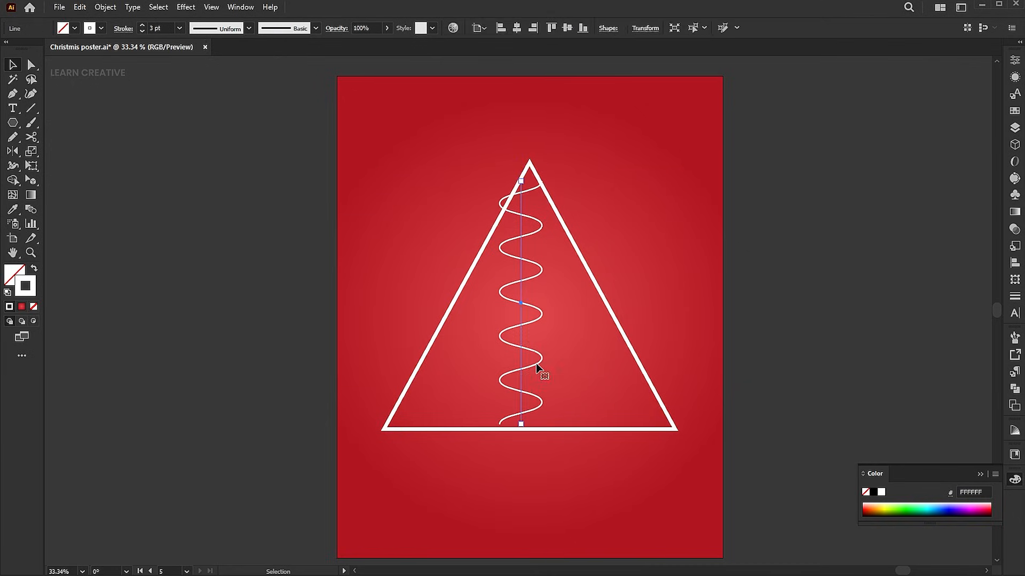
click(105, 7)
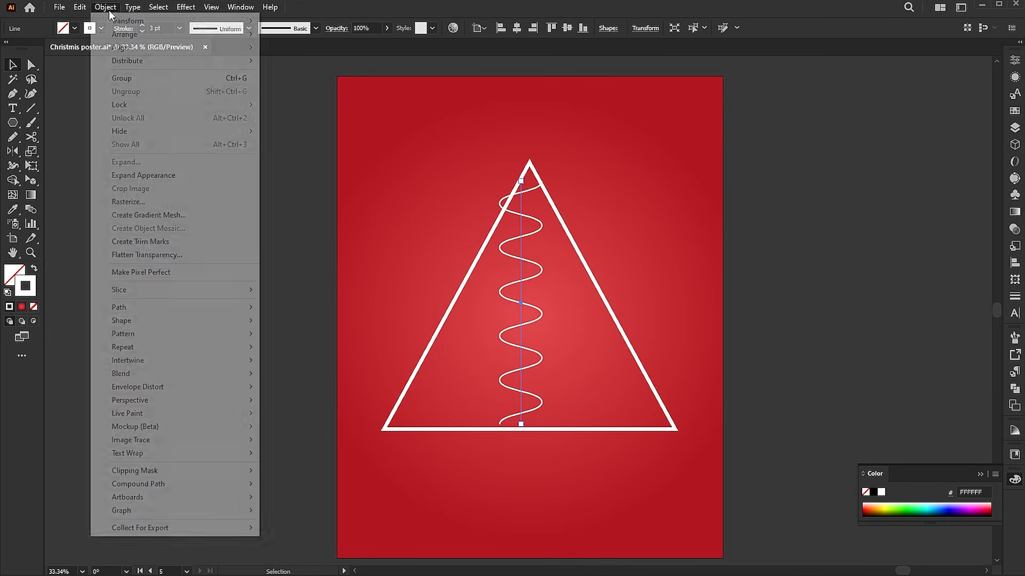
click(153, 176)
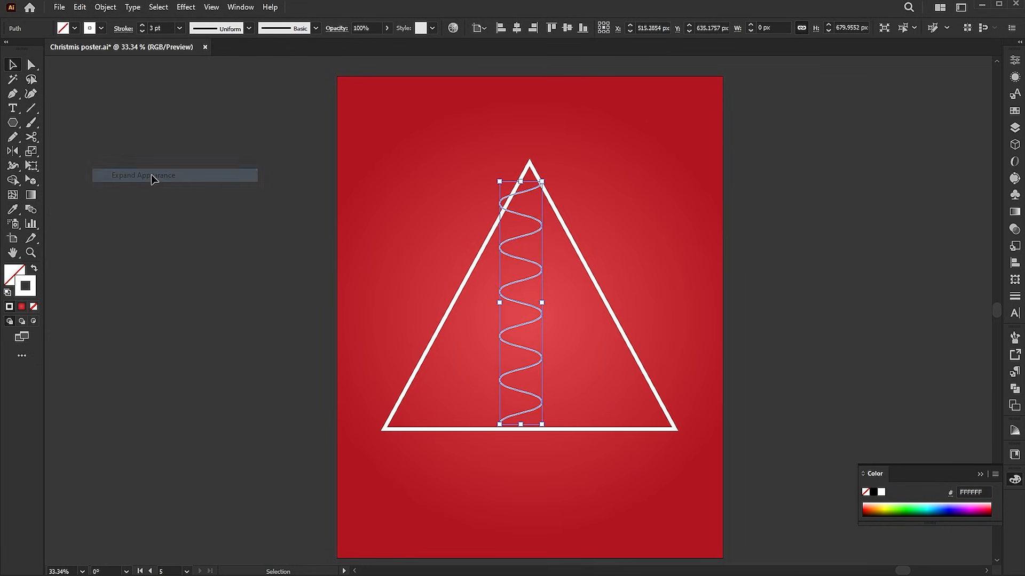
Reshape the wave into a tree by pulling its anchor points out to the triangle's sides and its upper end to the apex.
click(32, 65)
drag(543, 400, 660, 407)
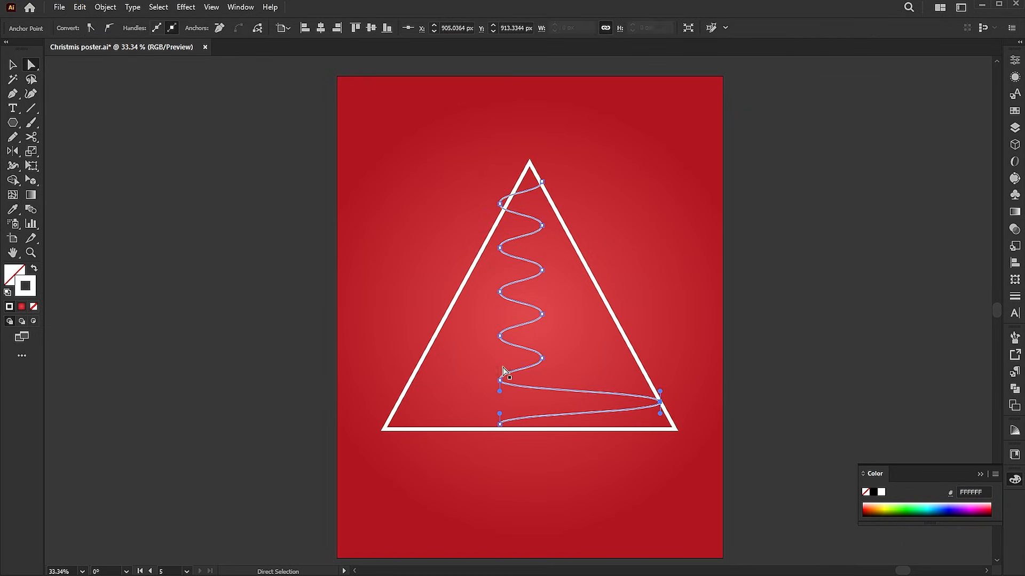
drag(500, 380, 412, 386)
drag(541, 359, 635, 359)
drag(500, 336, 436, 342)
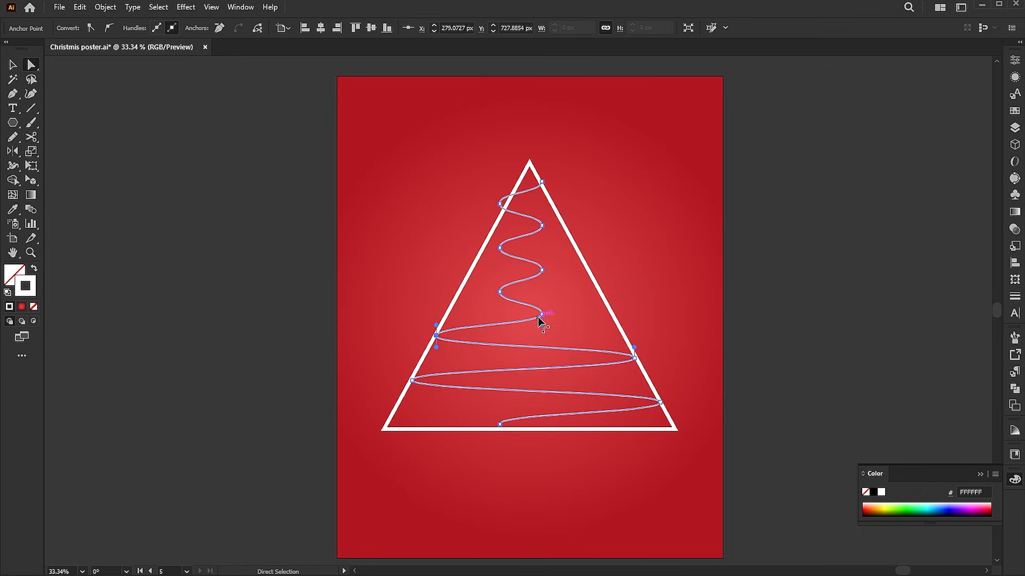
drag(542, 315, 612, 314)
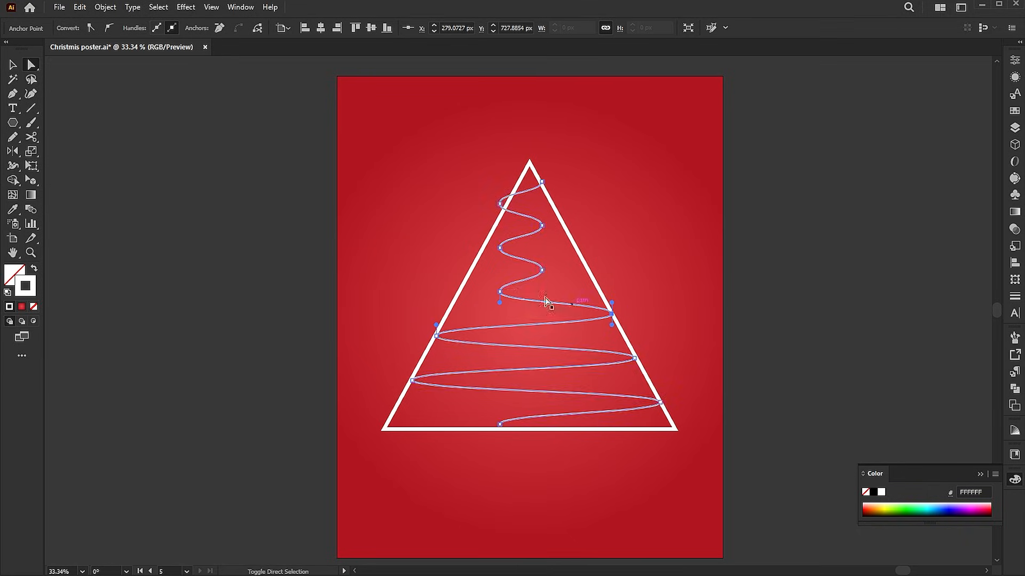
drag(500, 293, 460, 294)
drag(543, 271, 587, 270)
drag(499, 248, 483, 253)
drag(544, 227, 563, 225)
drag(500, 205, 530, 167)
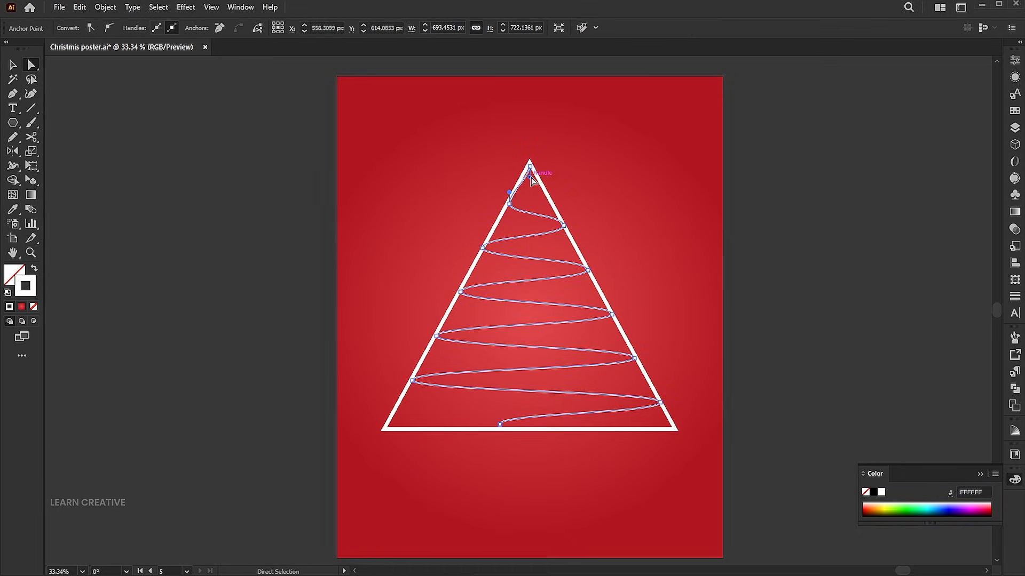
click(709, 304)
Extend the wave's lower end below the triangle's base as a curved tail, and delete the guide triangle.
drag(501, 427, 520, 410)
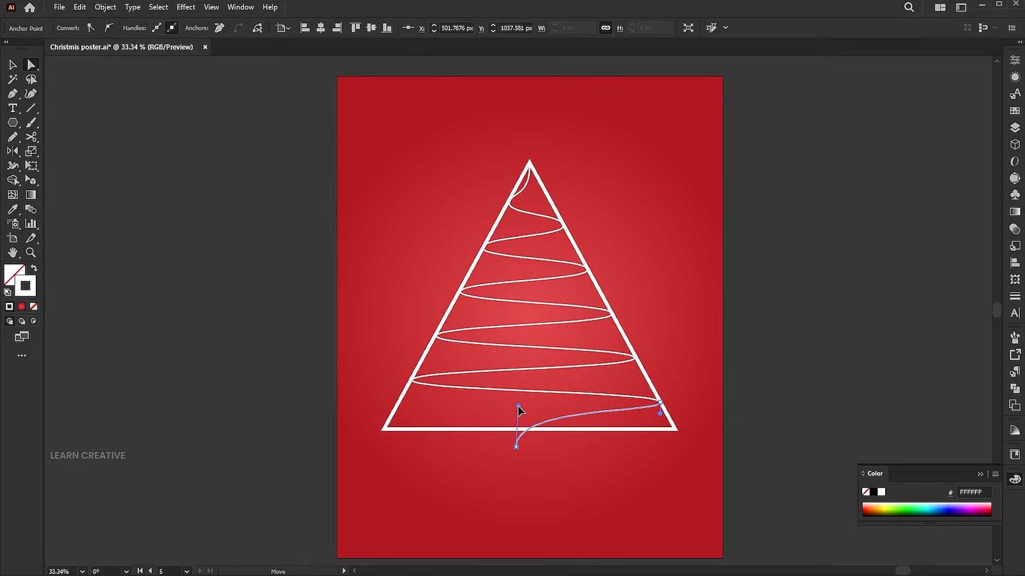
drag(516, 450, 515, 454)
key(v)
click(729, 382)
click(647, 386)
key(Delete)
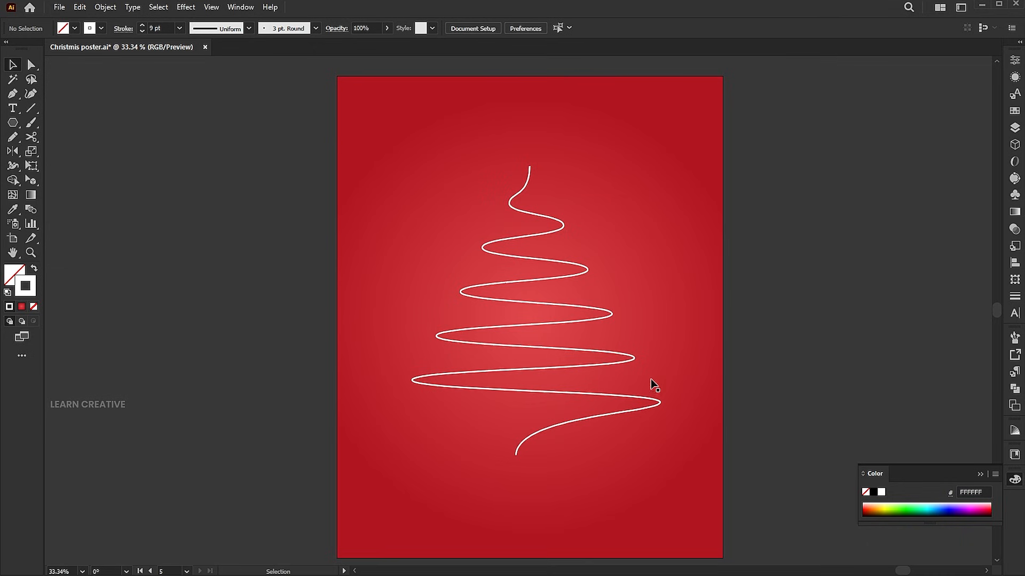
Turn the tree path's stroke into a dashed line with a 23 pt dash.
click(594, 322)
click(123, 29)
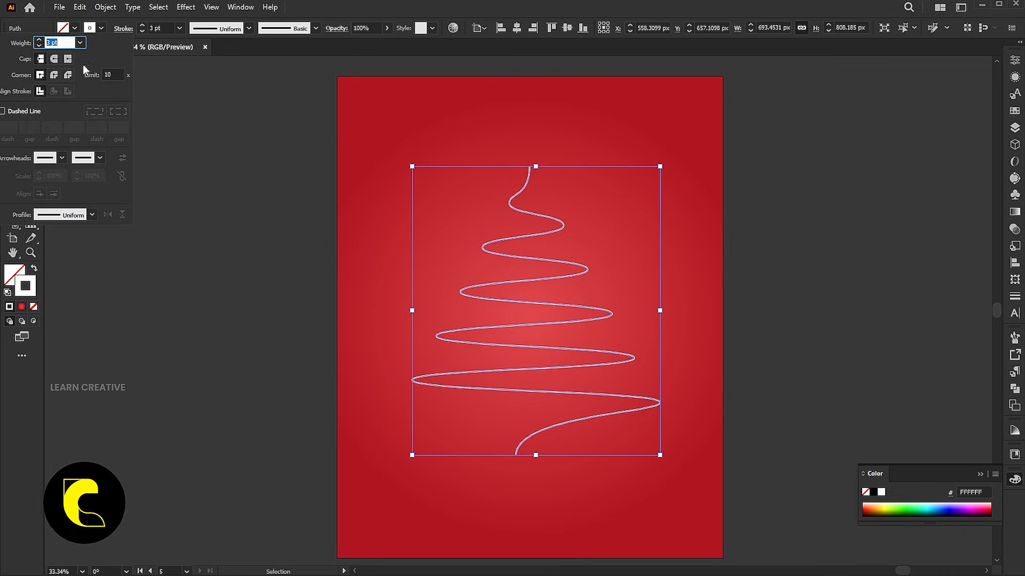
click(19, 113)
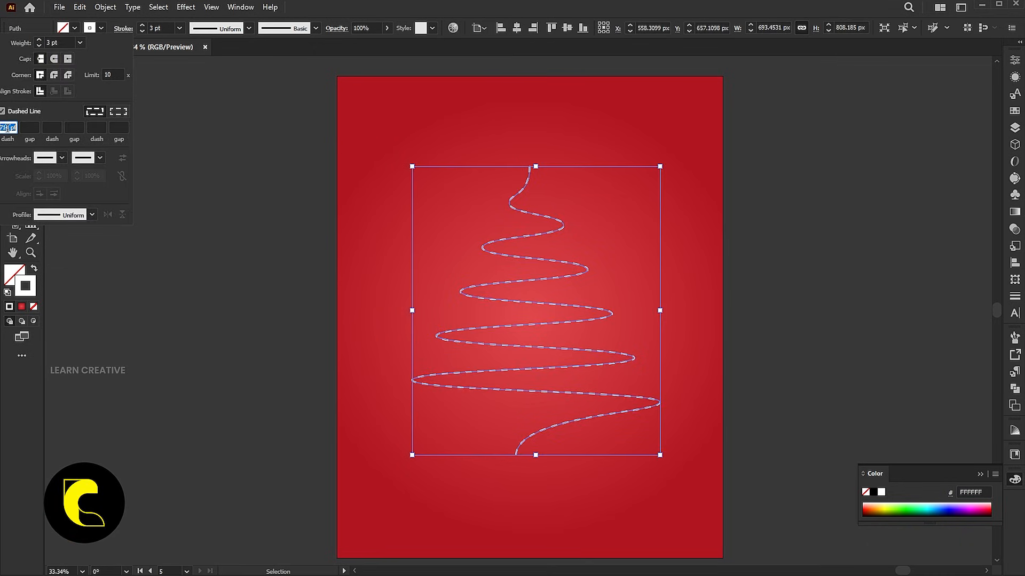
text(23)
key(Return)
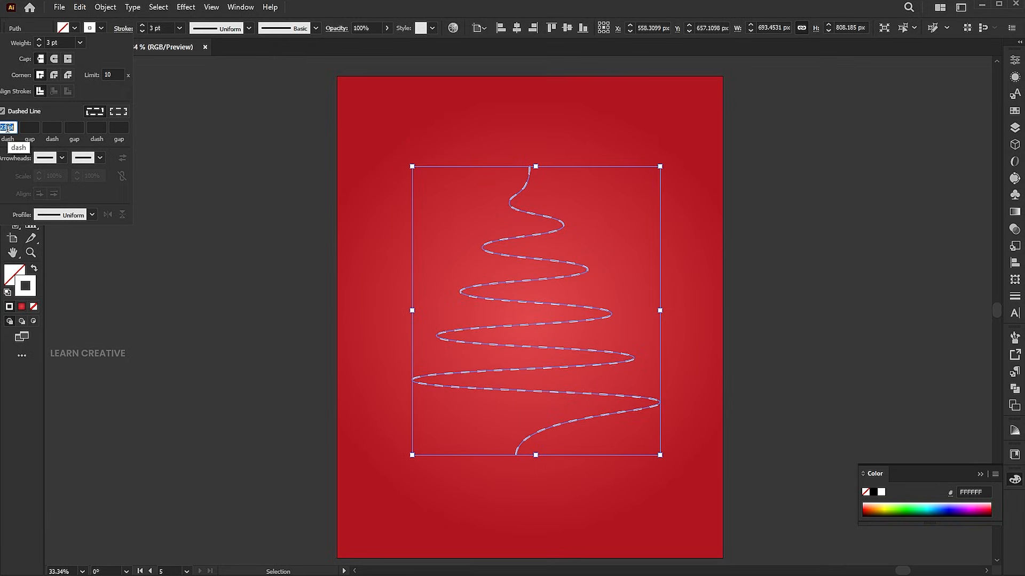
click(795, 269)
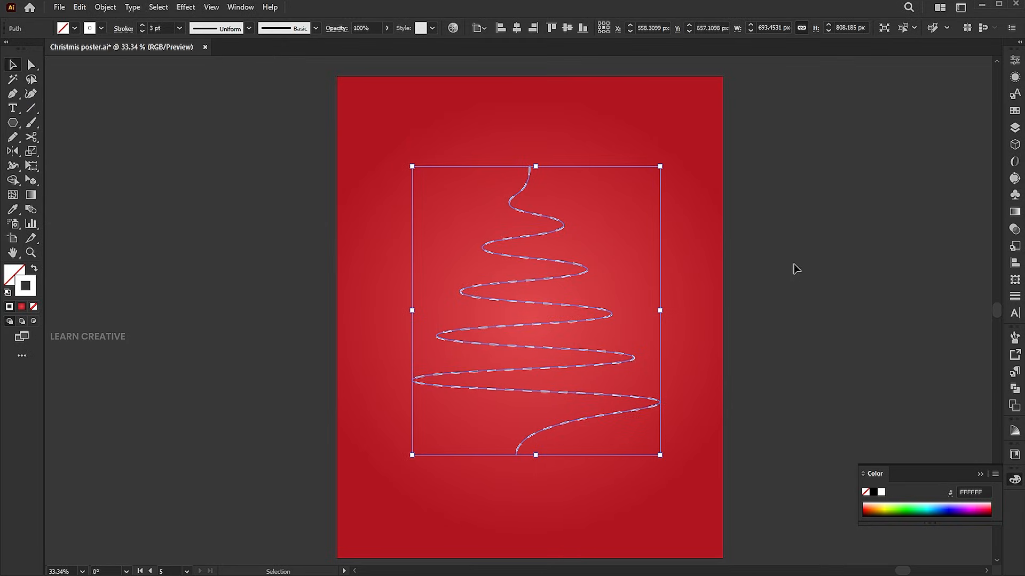
click(795, 268)
Set the dashed tree path's stroke weight to 3.5 pt.
click(601, 321)
click(600, 321)
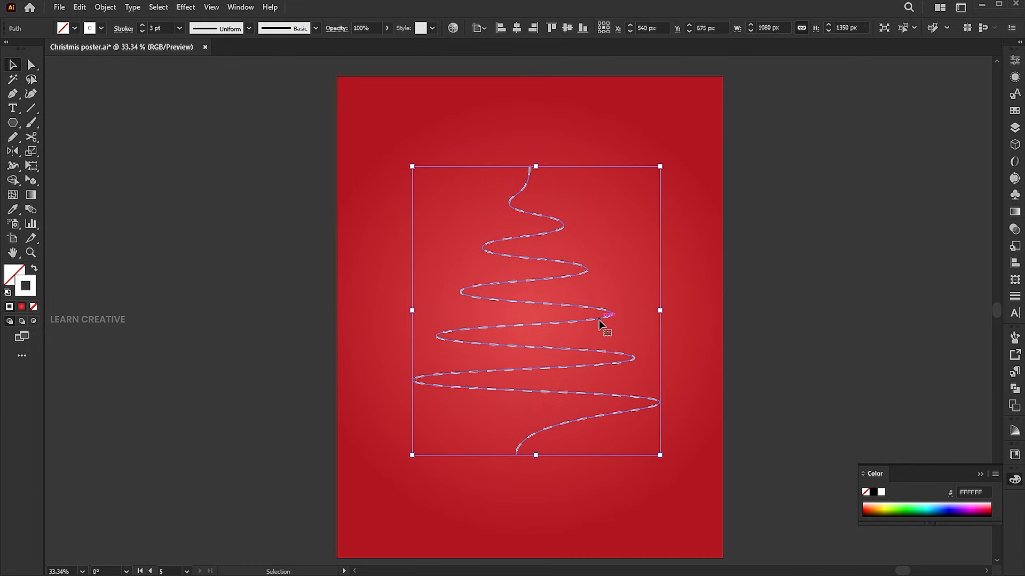
click(166, 27)
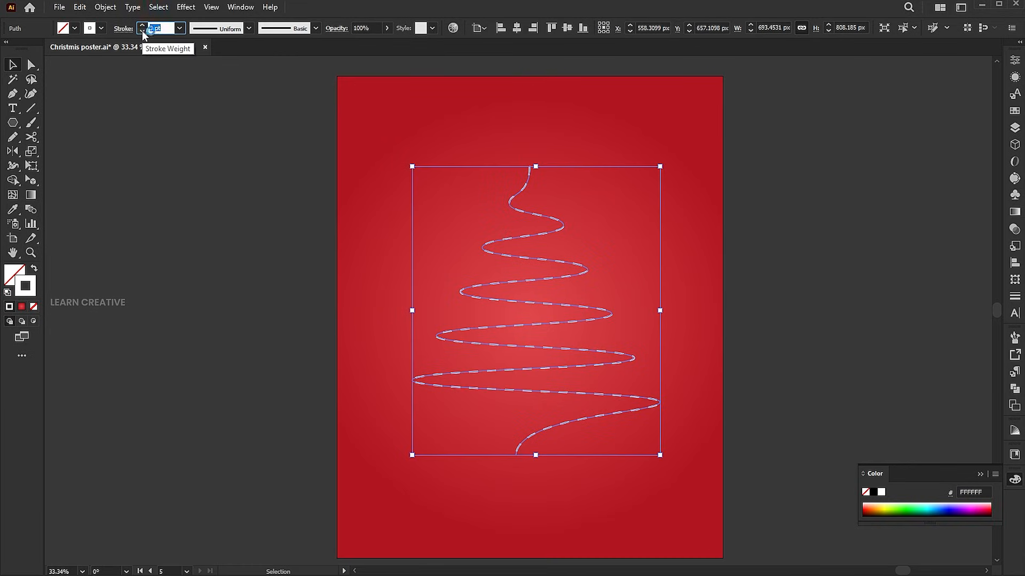
text(3.5)
key(Return)
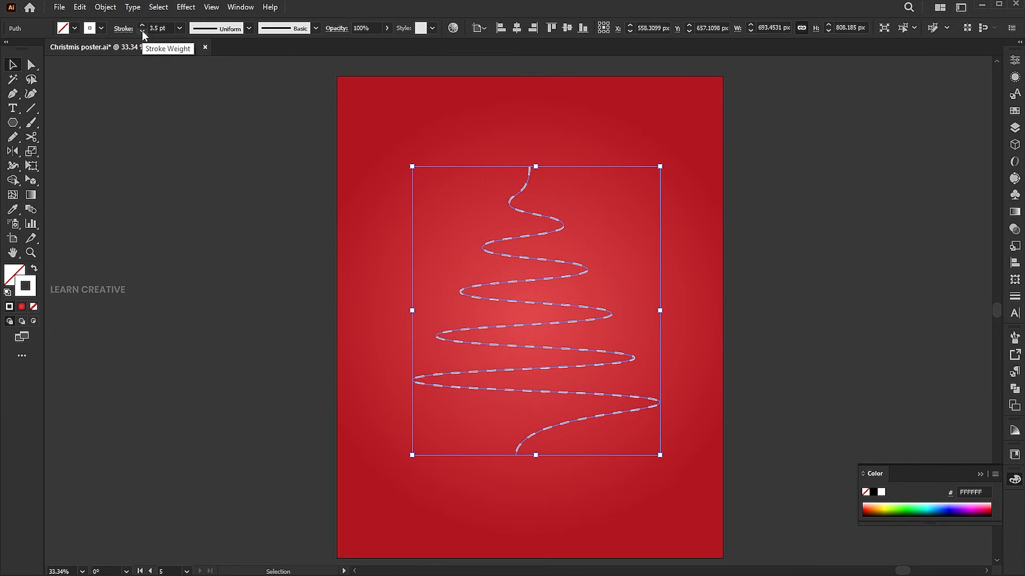
click(805, 296)
Shift the tree path's top end point slightly to the right and down.
key(a)
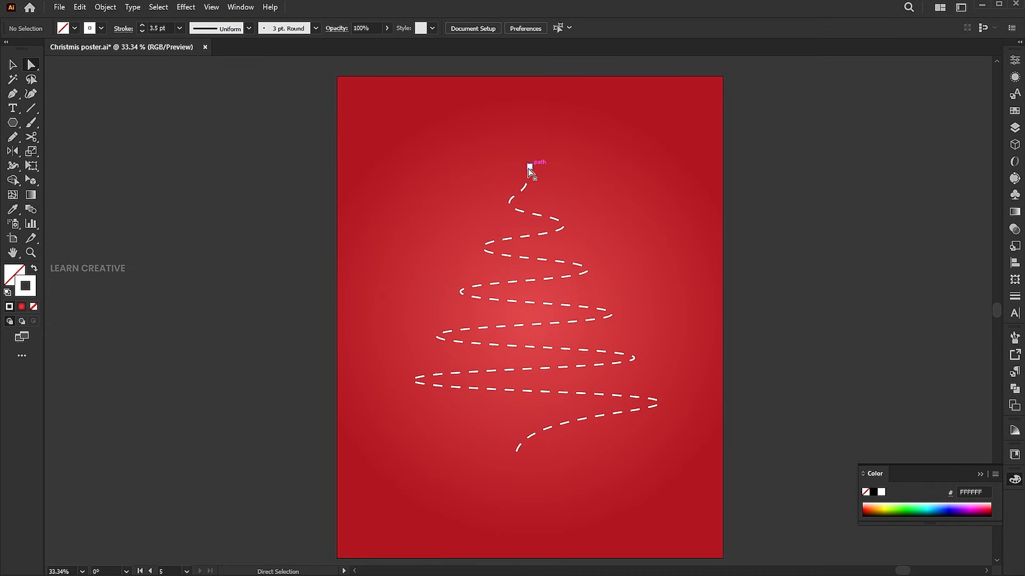
drag(529, 167, 531, 169)
key(v)
Redraw the background's radial gradient as a smaller glow centred on the top of the tree.
click(632, 193)
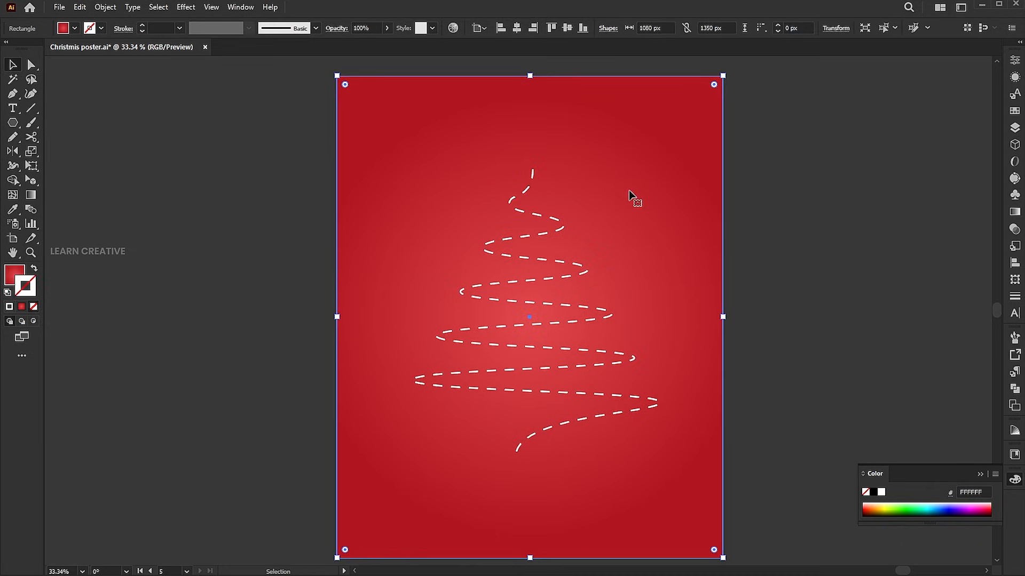
click(31, 195)
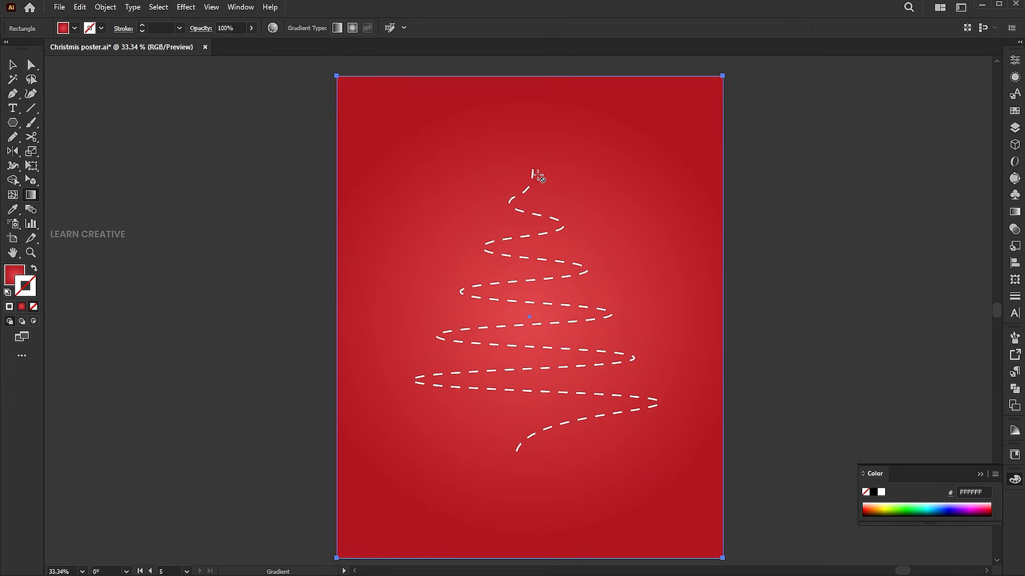
drag(533, 171, 533, 250)
key(v)
click(810, 222)
Draw a five-pointed star about 96 px wide beside the tree's tip and give it a solid white fill without stroke.
drag(17, 130, 64, 183)
drag(566, 176, 575, 193)
key(v)
key(i)
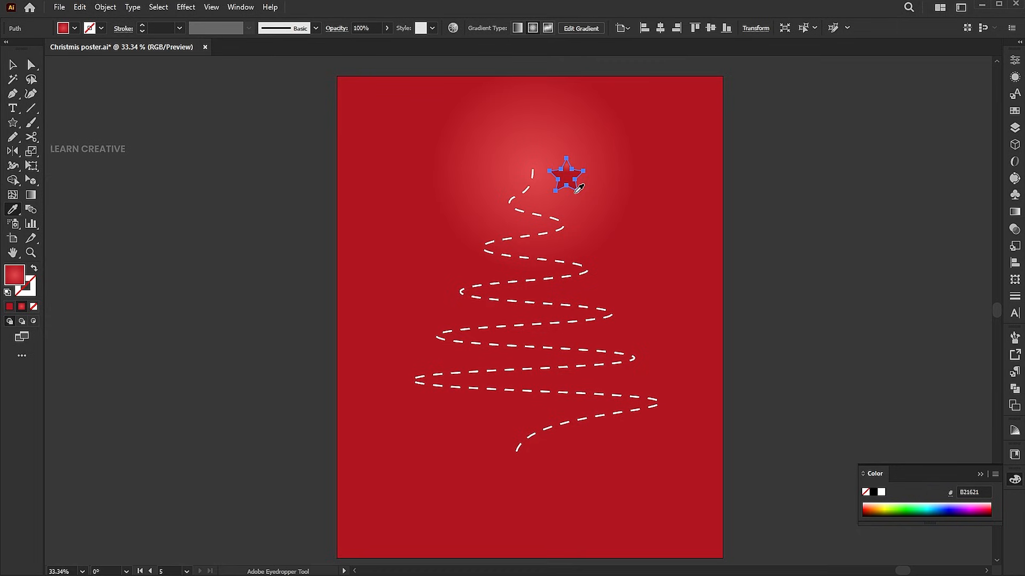
click(562, 228)
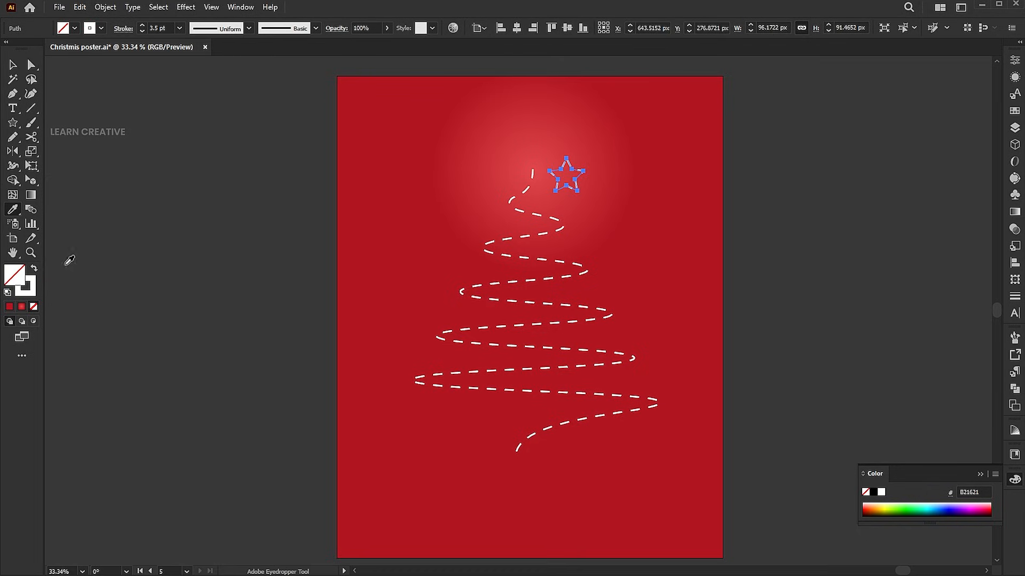
click(34, 268)
key(v)
click(812, 222)
Place the white star on the tip of the tree path and scale it down to about 76 px wide.
drag(563, 181, 529, 168)
key(z)
drag(521, 159, 798, 229)
key(v)
drag(651, 248, 640, 236)
drag(582, 175, 586, 169)
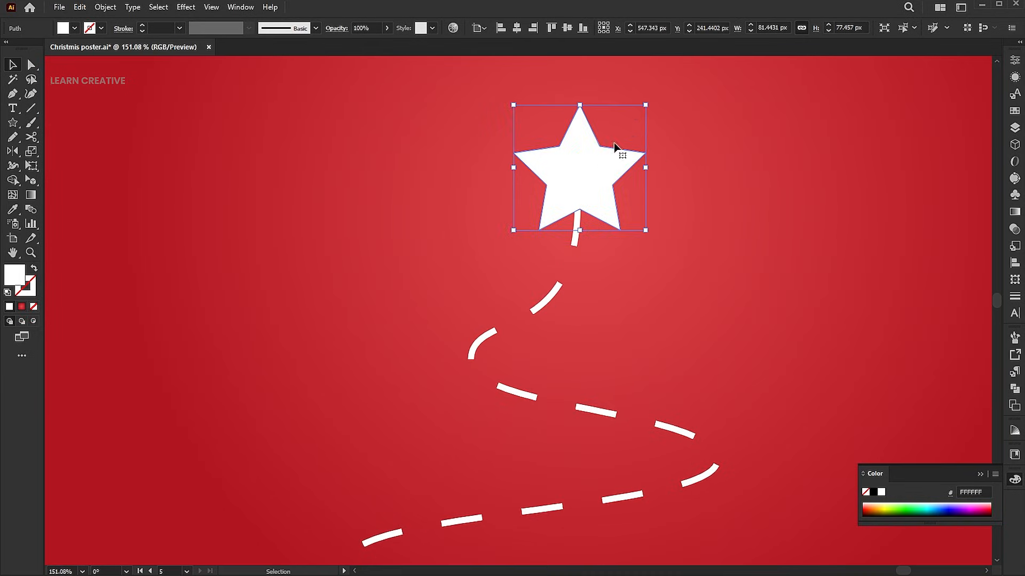
drag(642, 109, 641, 109)
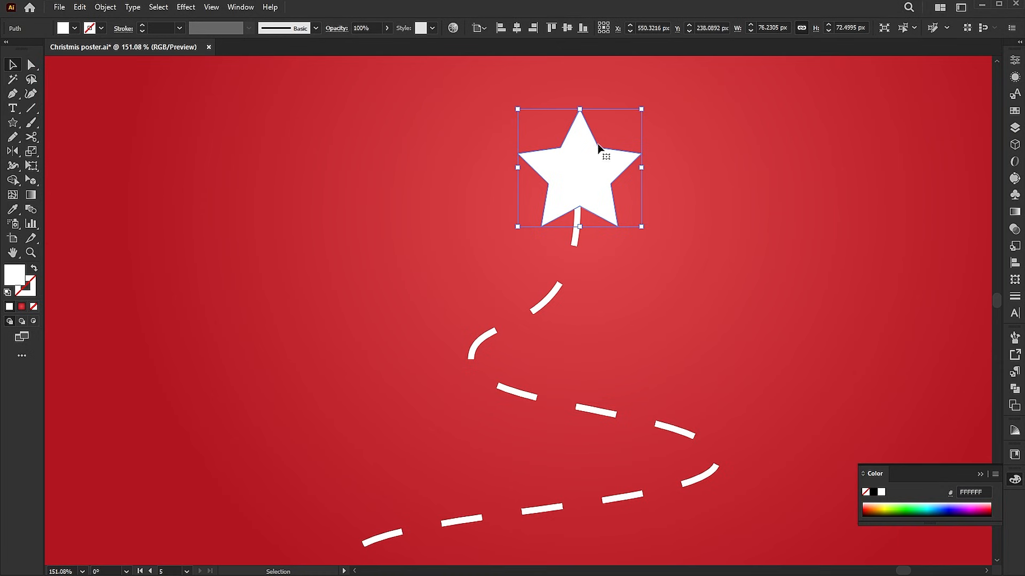
Apply an Outer Glow effect to the star at the tree's tip.
click(187, 7)
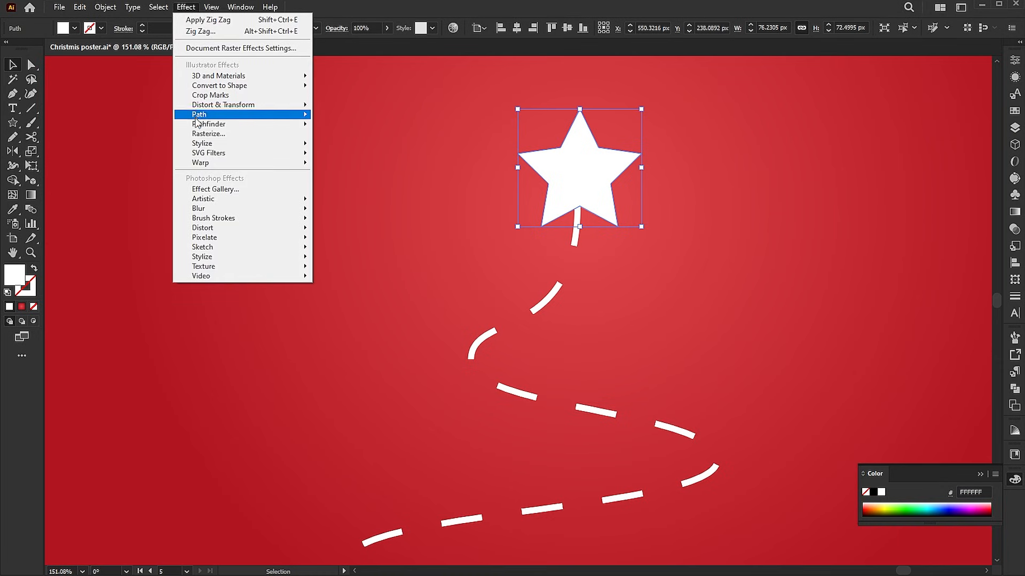
mouse_move(198, 147)
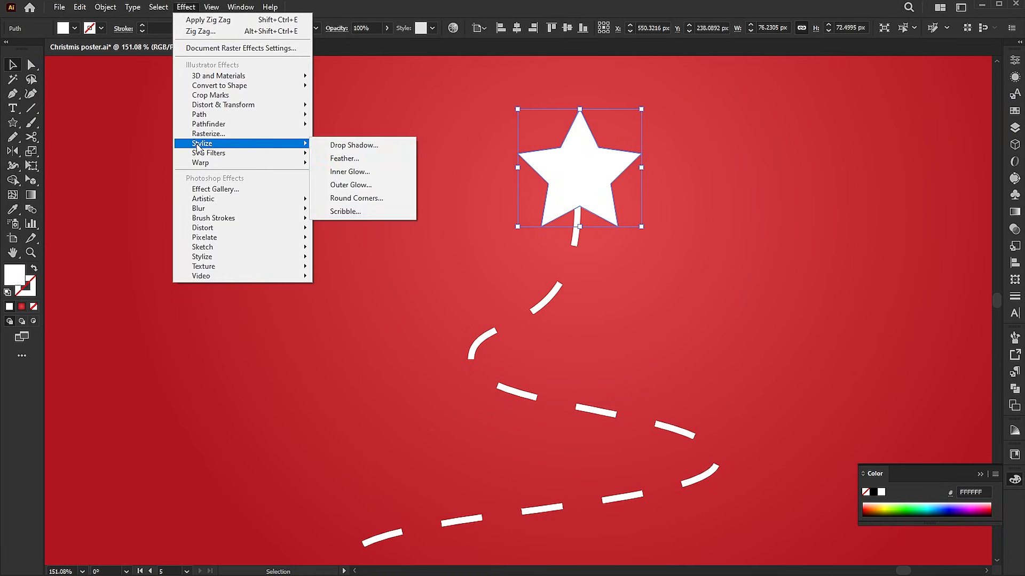
click(350, 185)
click(542, 176)
drag(589, 91, 794, 132)
click(786, 213)
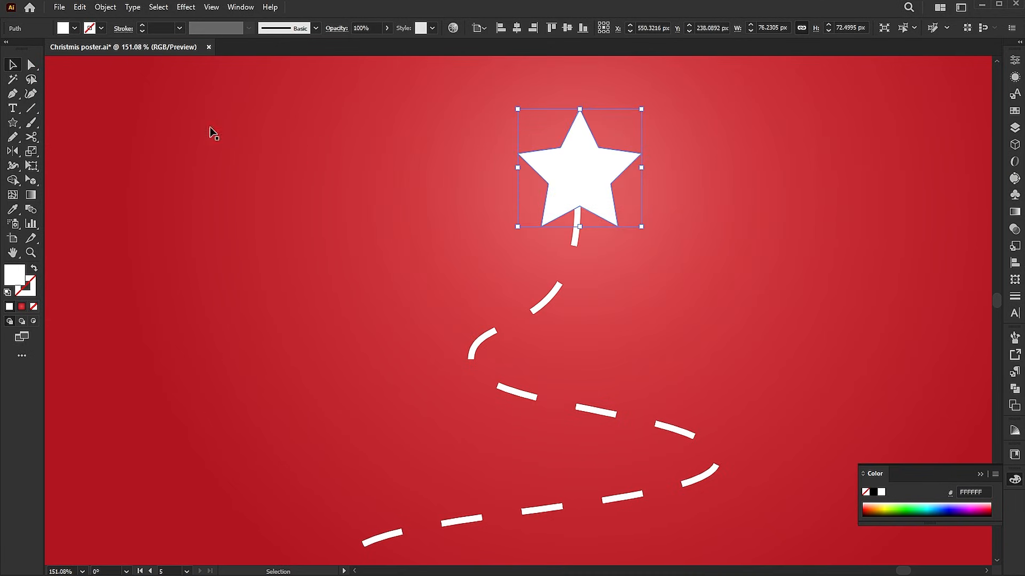
Copy the glowing star and paste the duplicate in front at the same position.
click(81, 7)
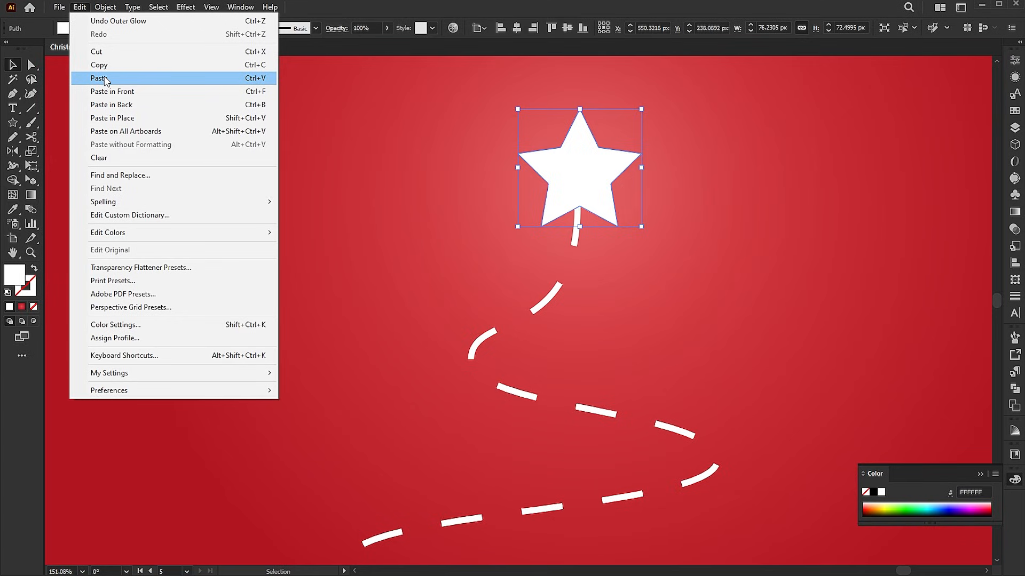
click(106, 67)
click(80, 7)
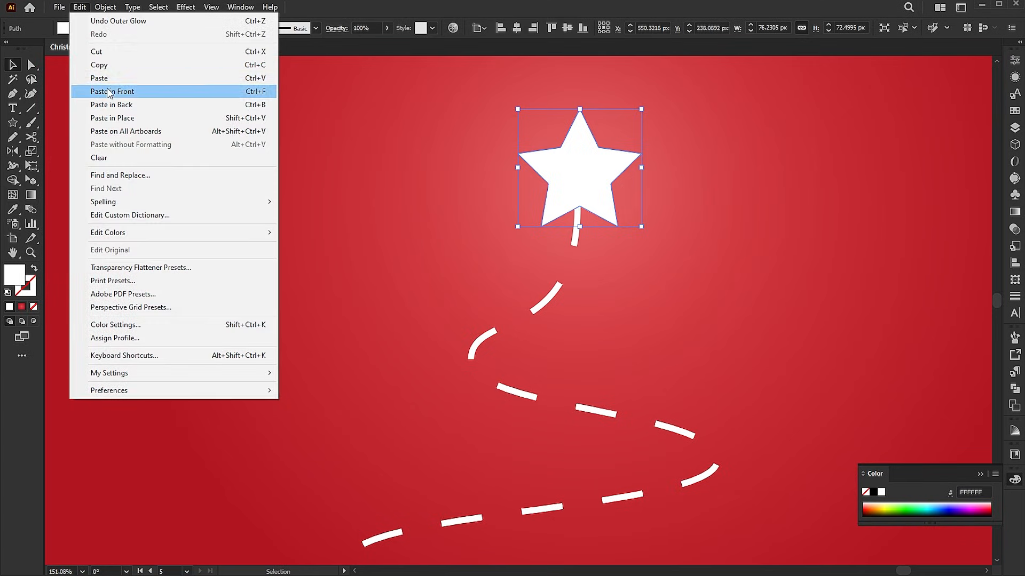
click(180, 91)
Apply a Gaussian Blur with a radius of about 7.8 pixels to the star copy.
click(187, 7)
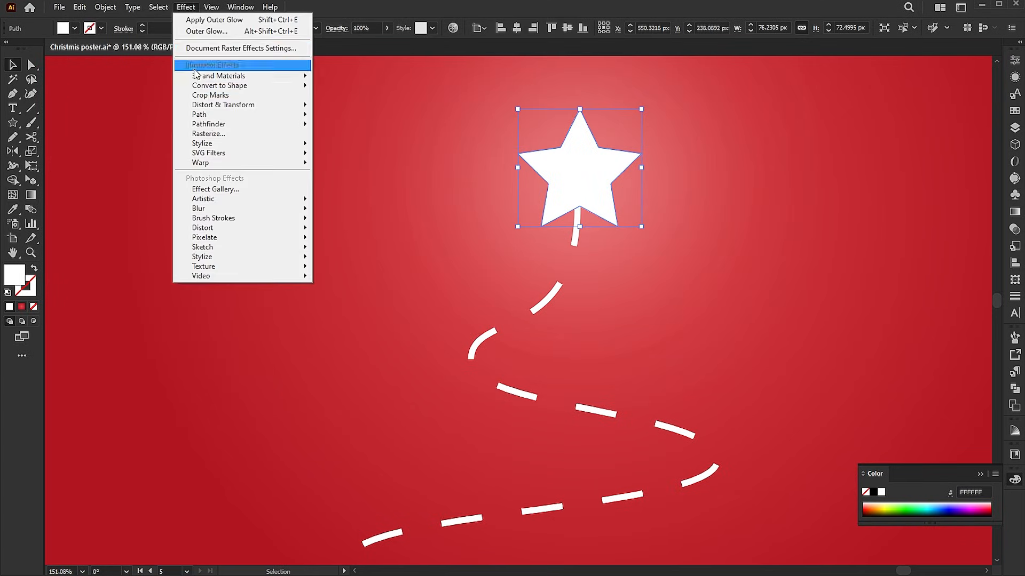
mouse_move(203, 208)
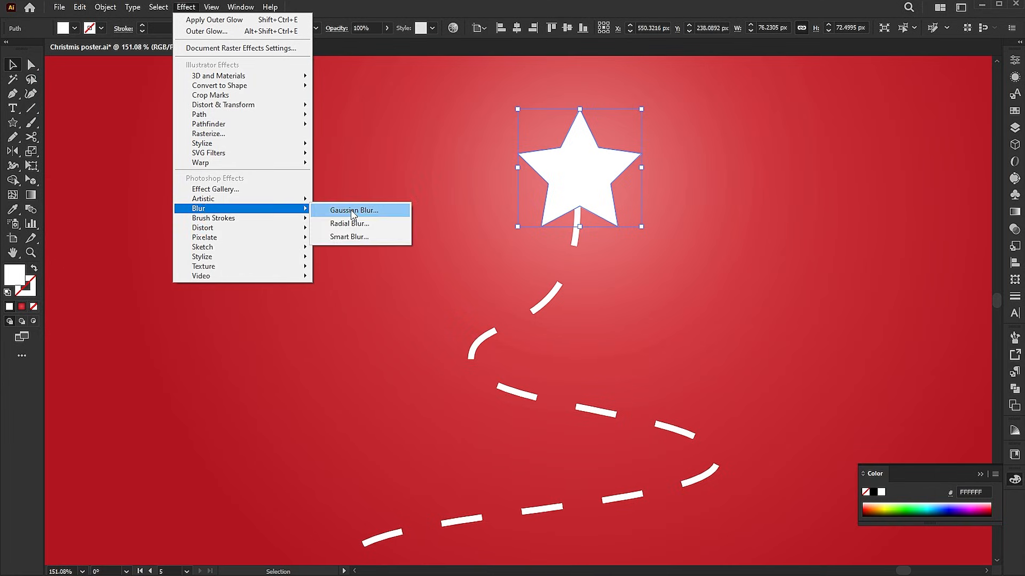
click(351, 210)
drag(507, 83, 446, 93)
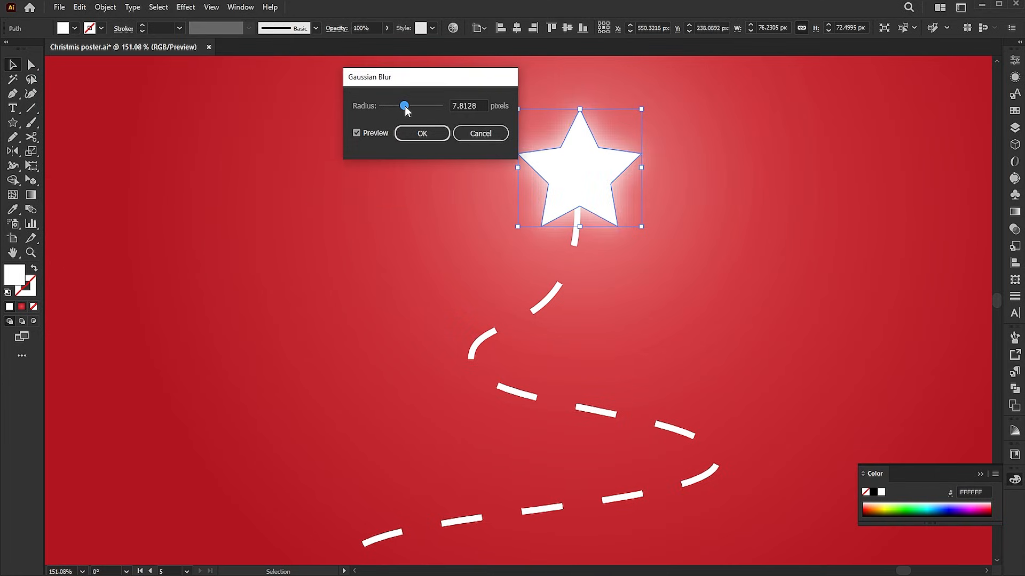
click(412, 137)
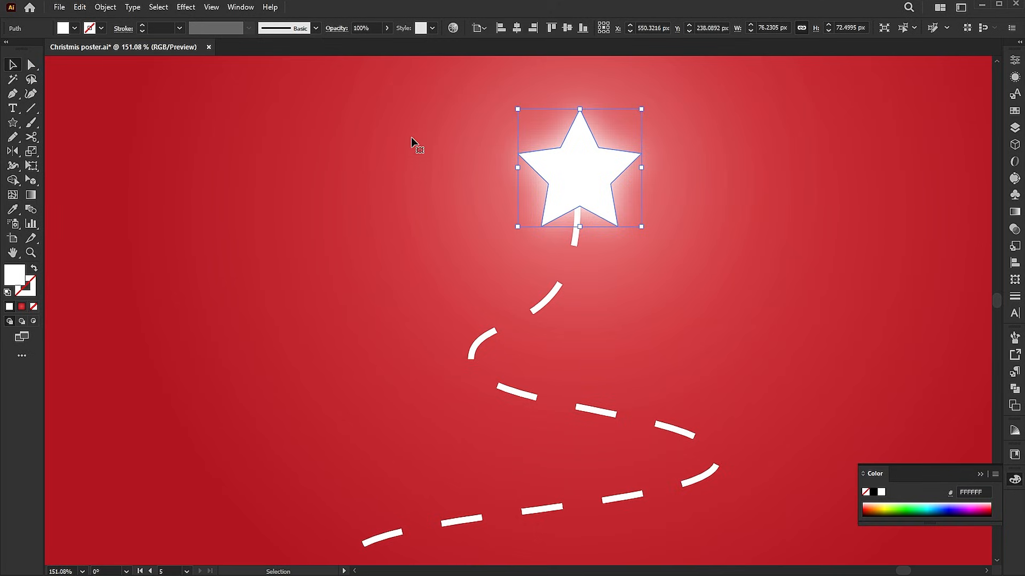
key(ctrl+0)
click(844, 141)
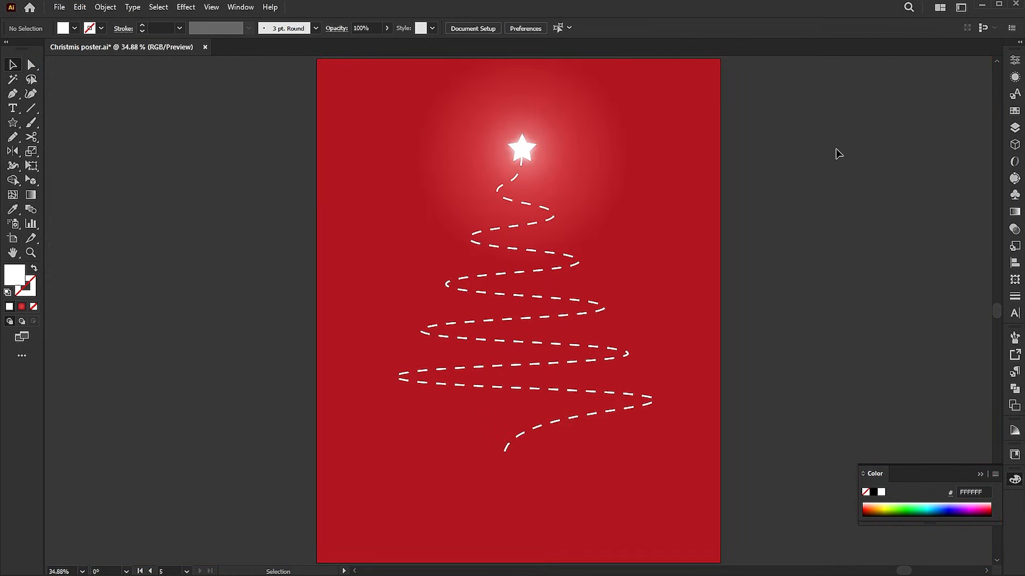
Bring the airplane graphic from above the artboard onto the poster, beside the lower end of the tree path.
scroll(661, 155, up, 5)
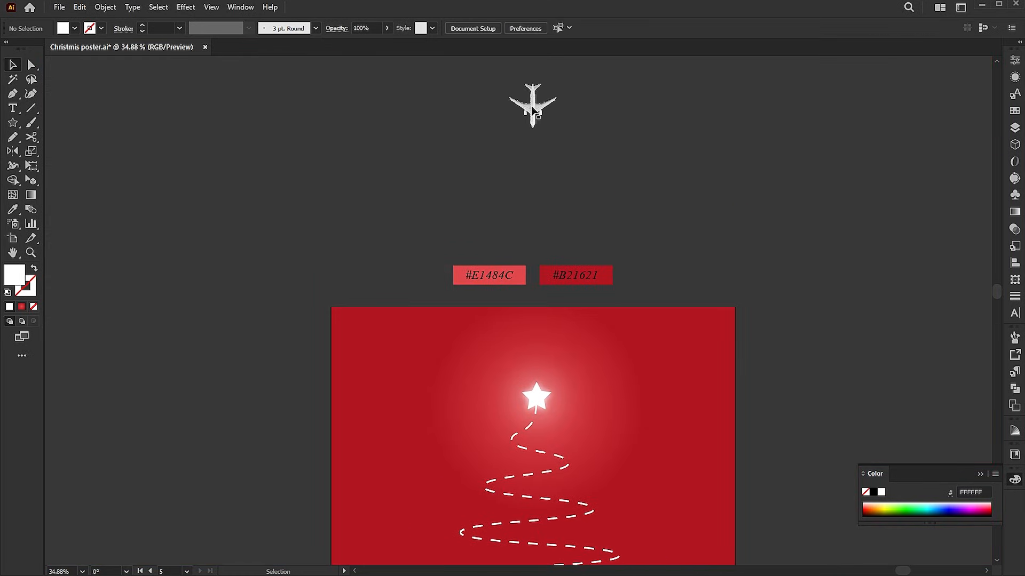
drag(531, 110, 598, 427)
scroll(539, 320, down, 2)
scroll(540, 321, up, 3)
Lock the red gradient background rectangle.
click(707, 364)
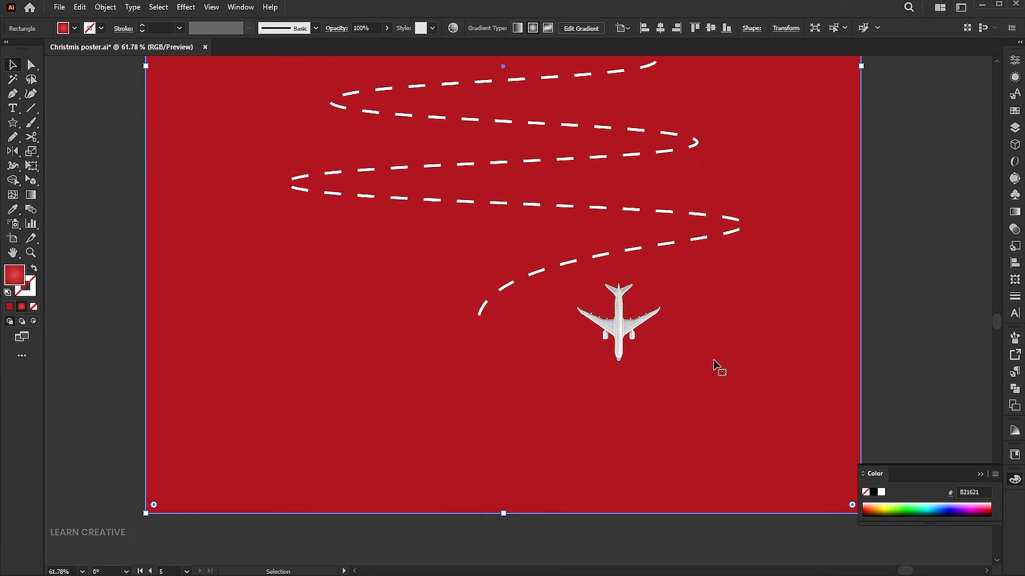
click(104, 7)
mouse_move(144, 103)
click(320, 105)
Position the airplane below the tree path's lower end and reshape that end so it meets the airplane's tail.
scroll(539, 271, up, 3)
drag(667, 367, 466, 392)
scroll(463, 347, up, 4)
key(a)
click(427, 369)
drag(429, 363, 453, 361)
drag(465, 159, 414, 100)
Fine-tune the curve from the tree's lowest right bend down to the airplane.
key(z)
drag(587, 153, 392, 198)
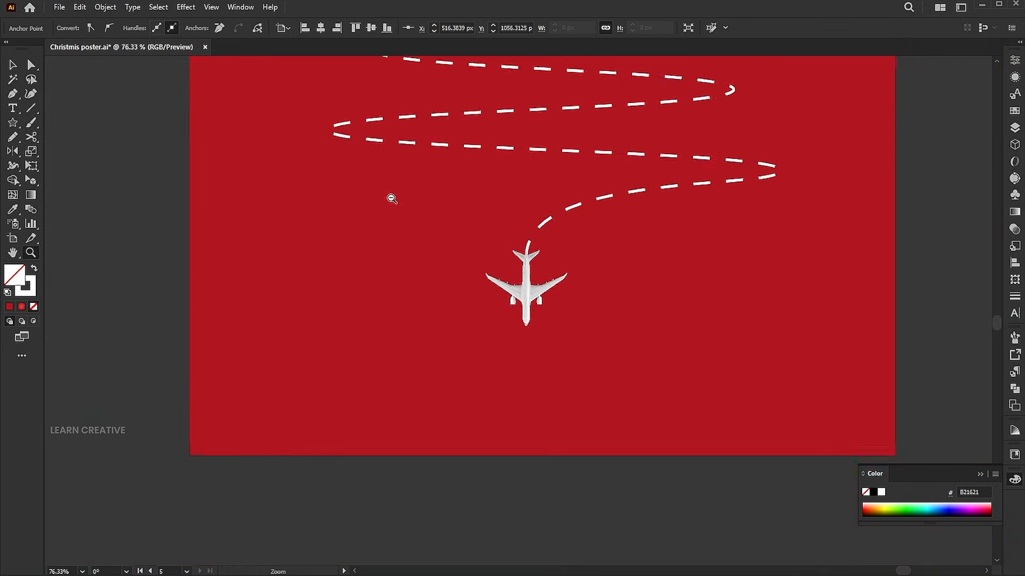
scroll(588, 261, up, 3)
key(a)
drag(782, 275, 783, 286)
key(ctrl+0)
key(v)
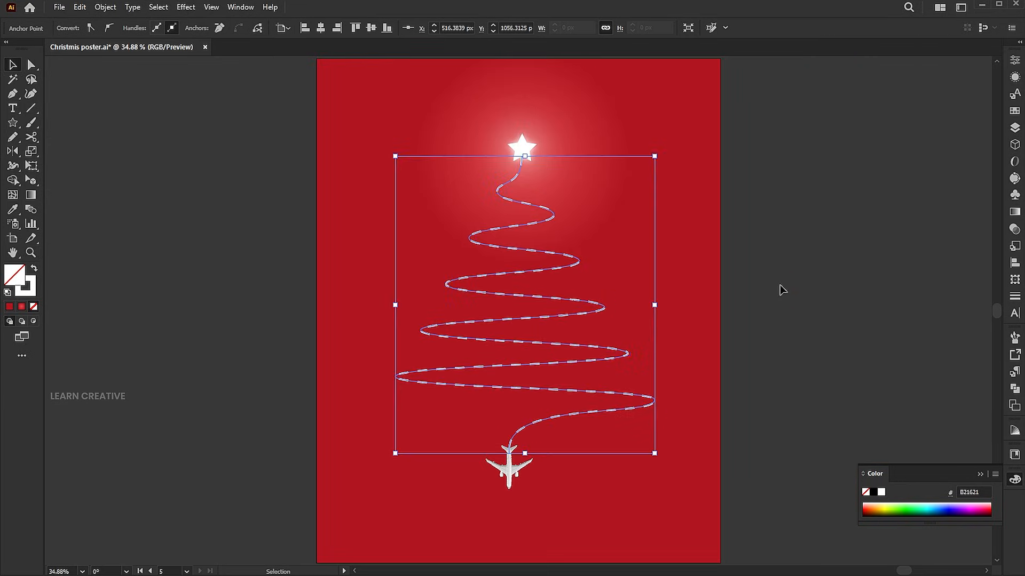
click(777, 290)
Select the star, tree path and airplane together and move them slightly up on the poster.
drag(730, 132, 458, 454)
drag(585, 410, 585, 396)
click(655, 193)
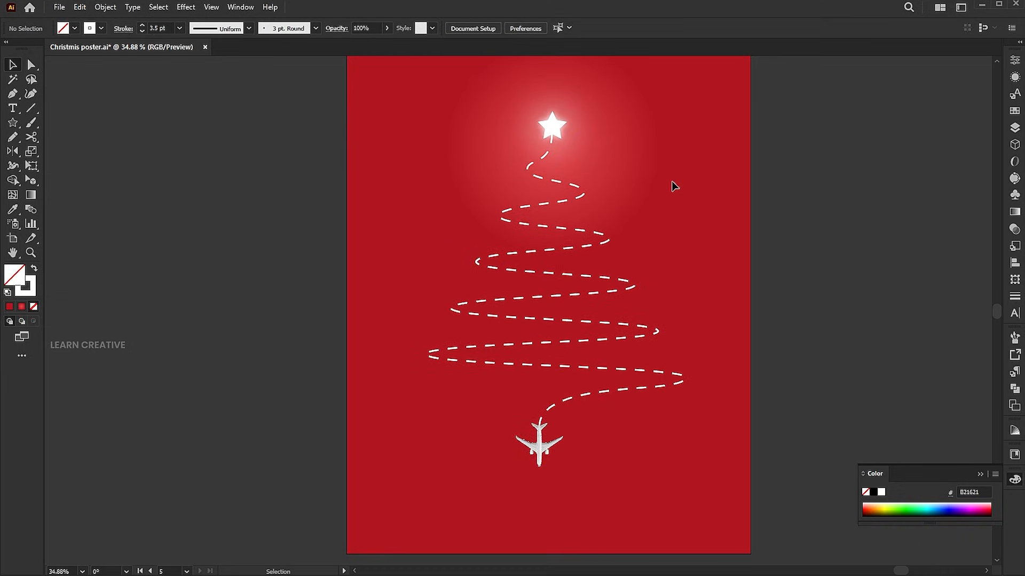
drag(703, 269, 711, 267)
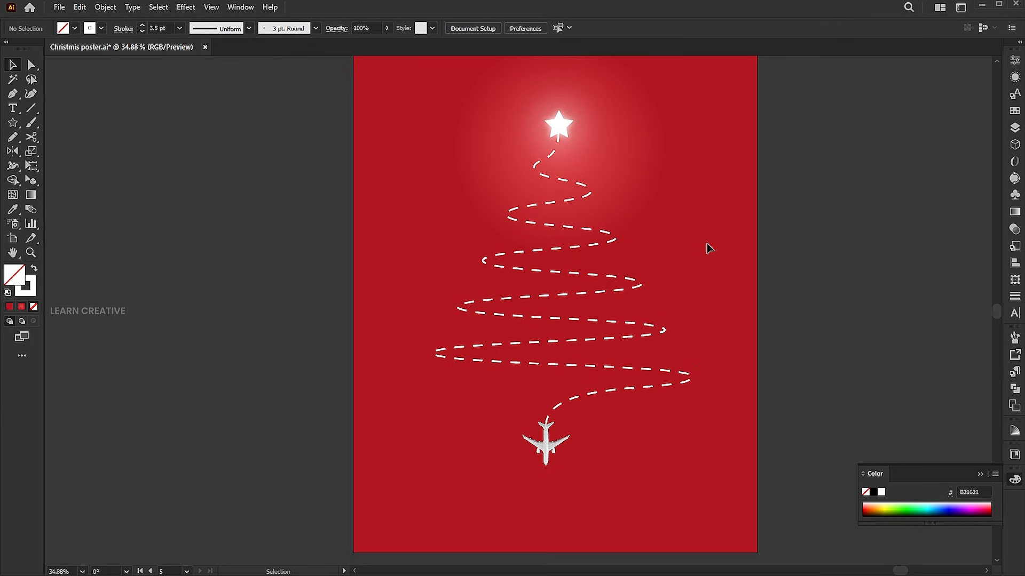
Place the silver falling particles image and scale it to the poster's full 1080 px width, aligned with its top edge.
click(60, 7)
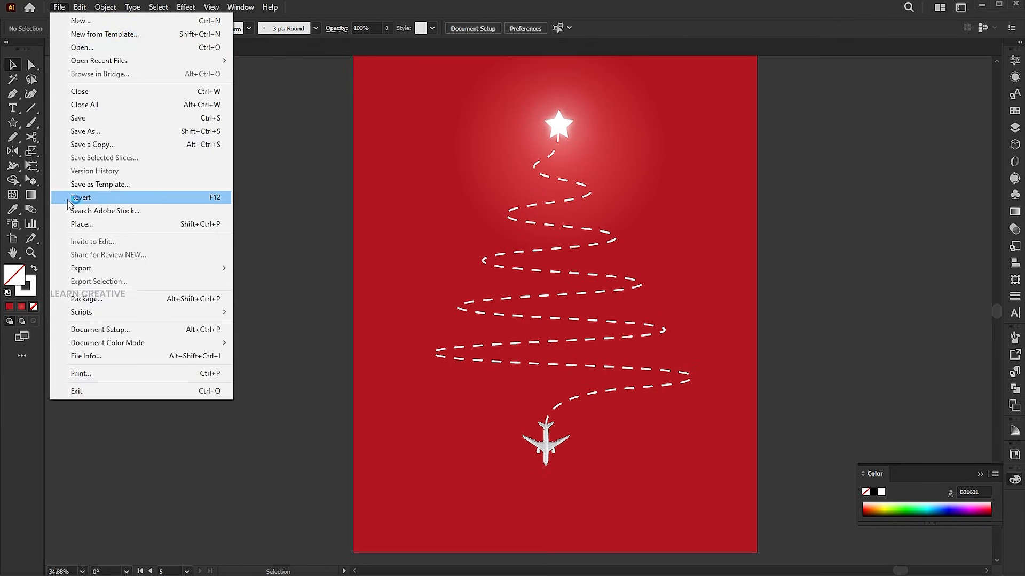
click(78, 224)
click(469, 554)
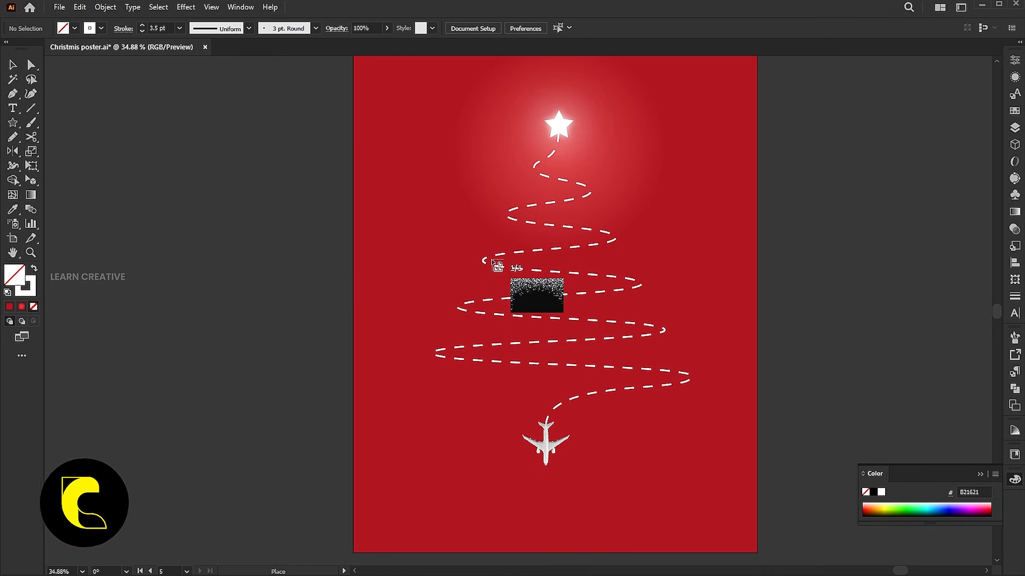
mouse_move(375, 76)
mouse_down()
mouse_move(489, 147)
mouse_move(685, 233)
mouse_up()
mouse_move(586, 179)
mouse_down()
mouse_move(590, 220)
mouse_move(537, 155)
mouse_up()
drag(595, 241, 771, 359)
Set the particles image's blending mode to Color Dodge.
click(1014, 230)
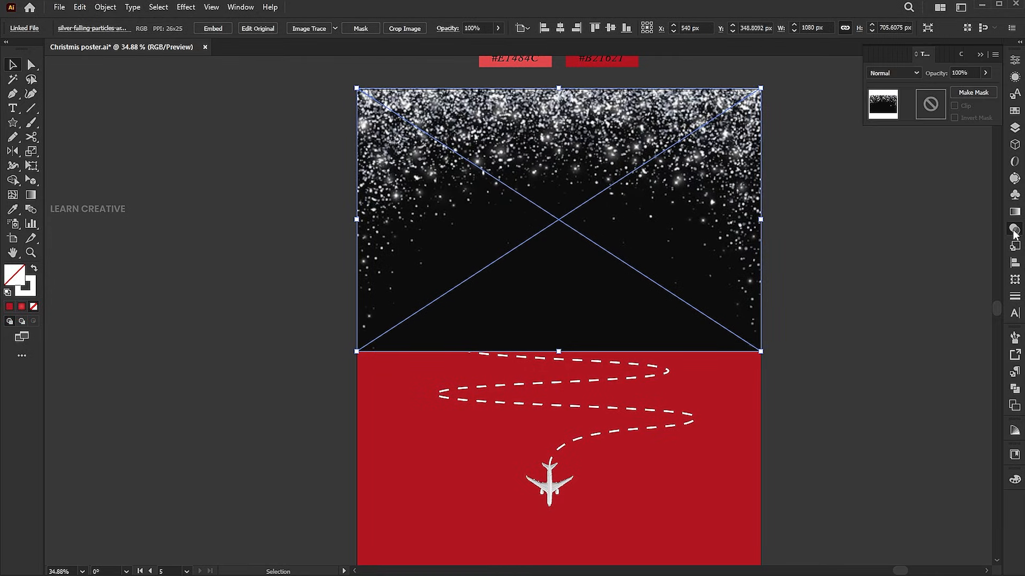
click(883, 72)
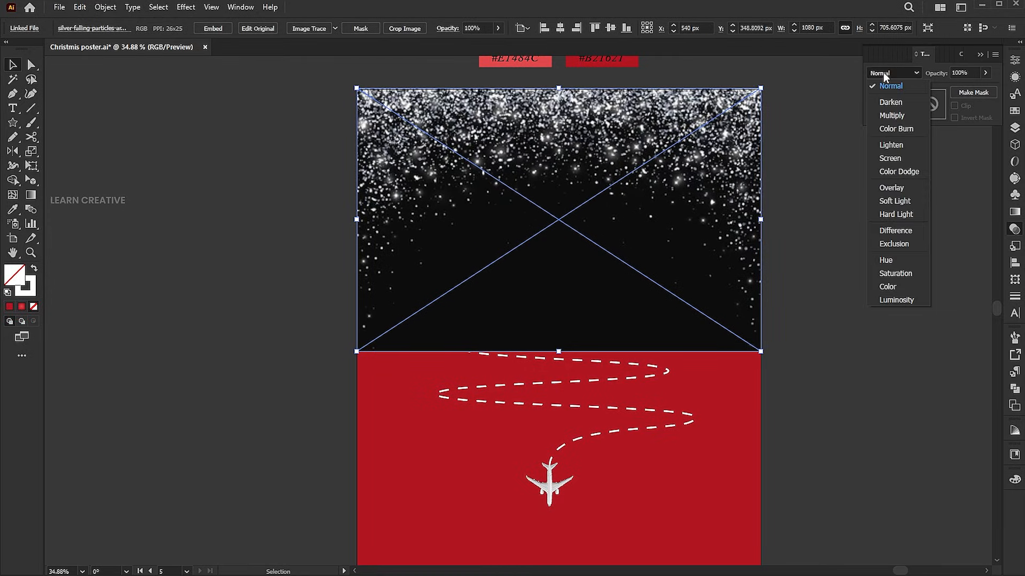
click(899, 172)
click(858, 246)
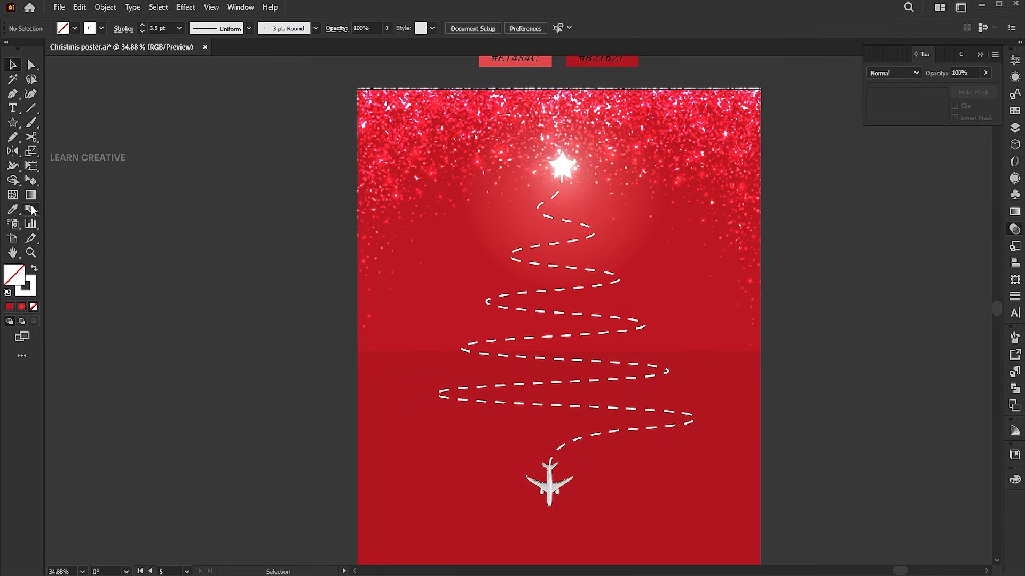
Draw a rectangle about 1082 × 472 px over the poster's upper part and give it a gradient fill with no stroke.
click(13, 122)
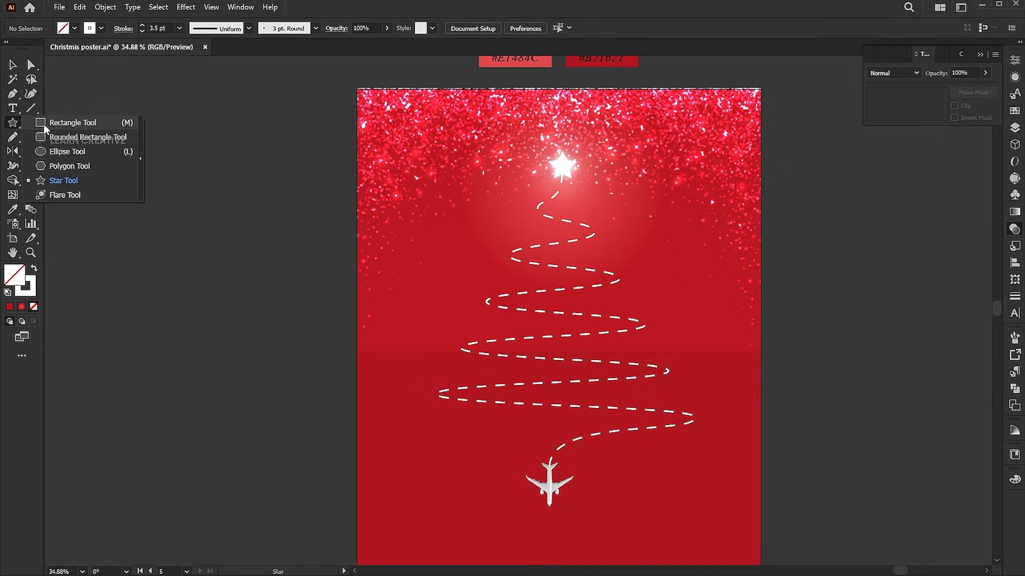
click(59, 123)
drag(358, 88, 761, 264)
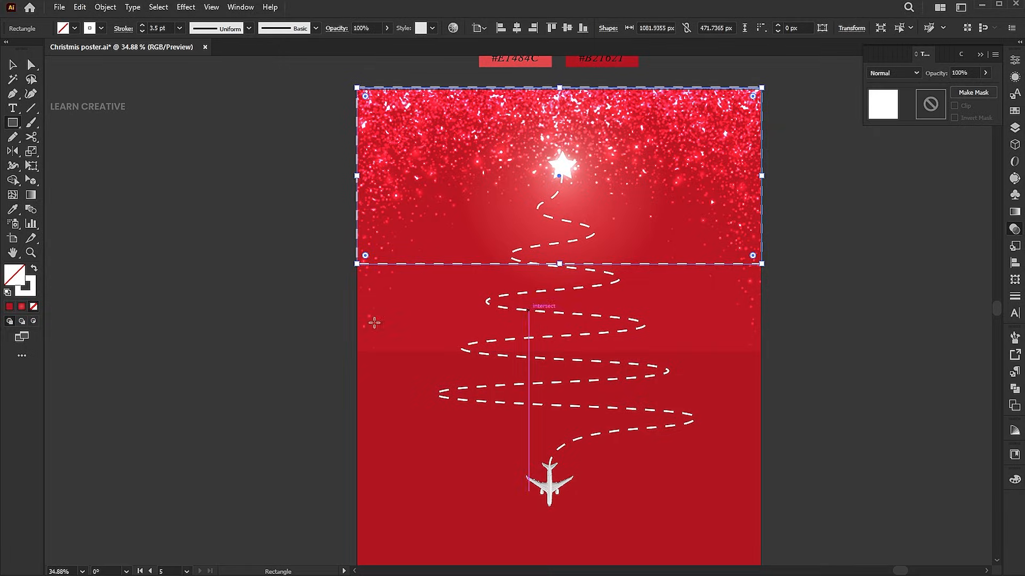
click(21, 307)
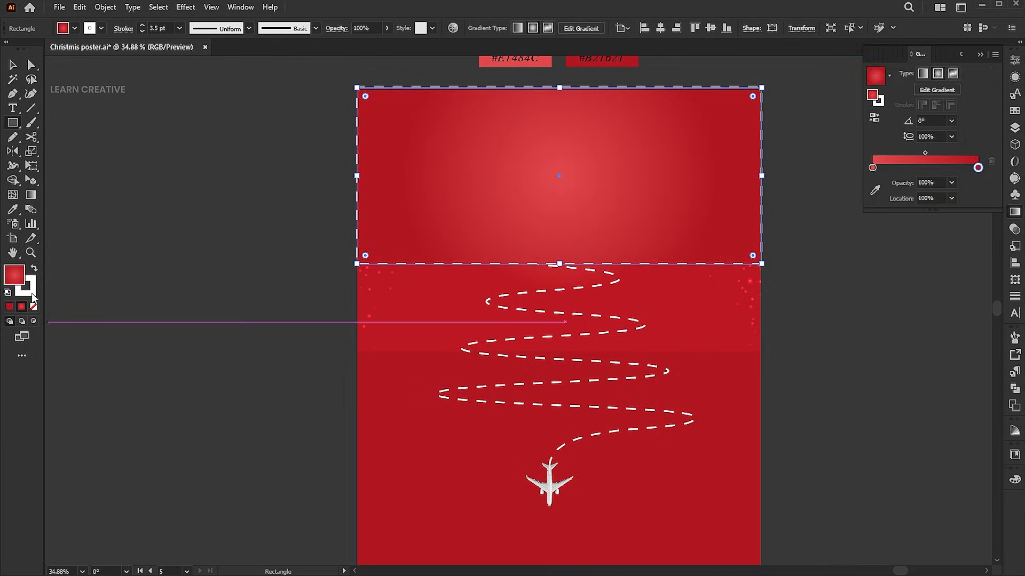
click(30, 291)
click(34, 306)
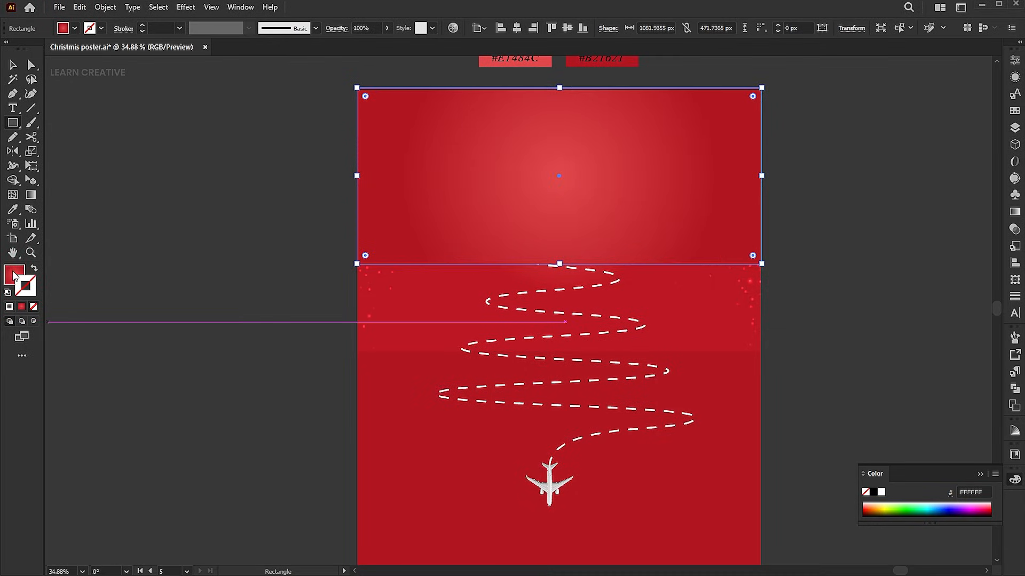
Apply the white-to-black preset gradient to the upper rectangle and run it vertically from white above to black below.
click(15, 275)
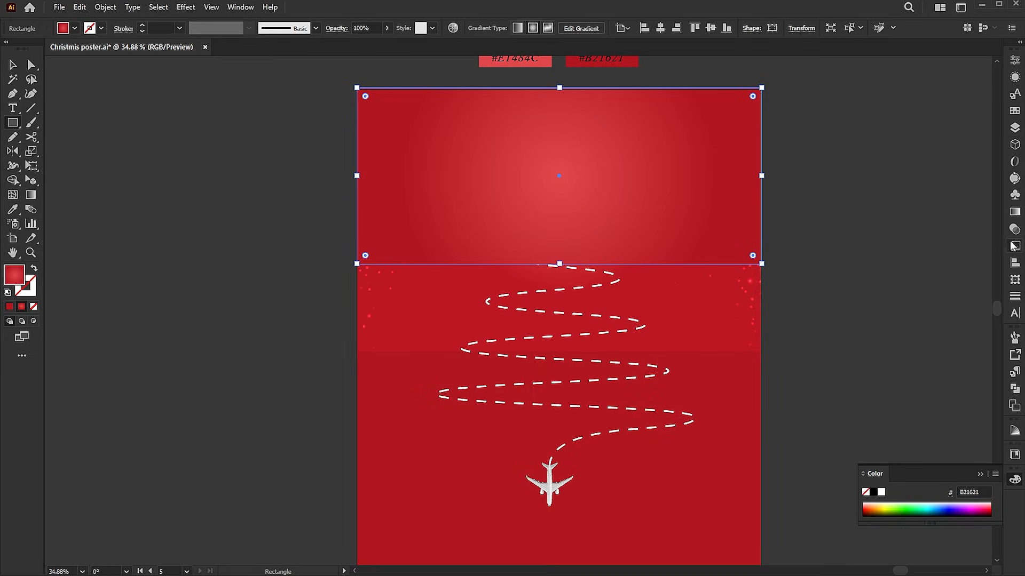
click(1016, 212)
click(889, 76)
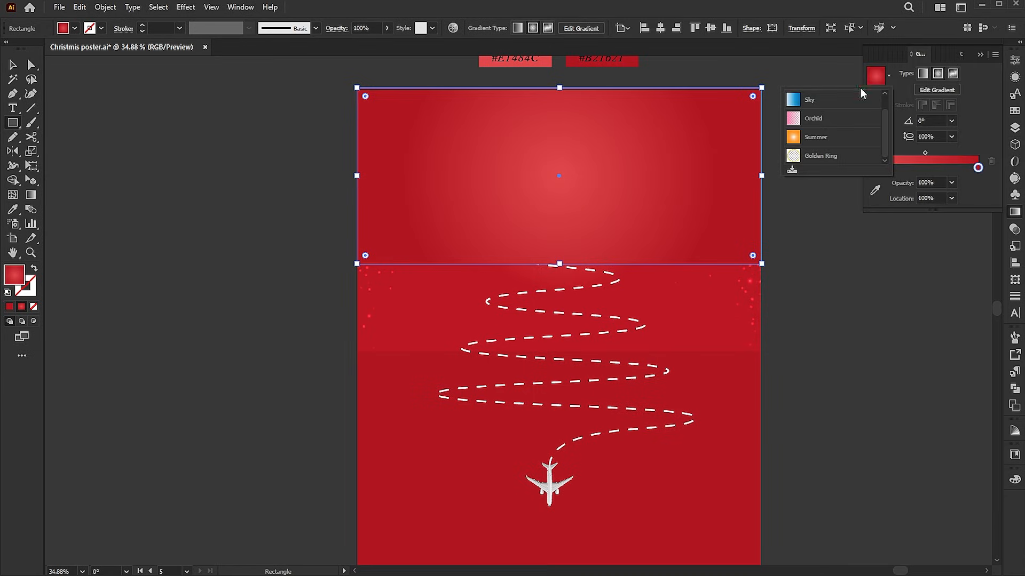
scroll(887, 124, up, 2)
click(811, 100)
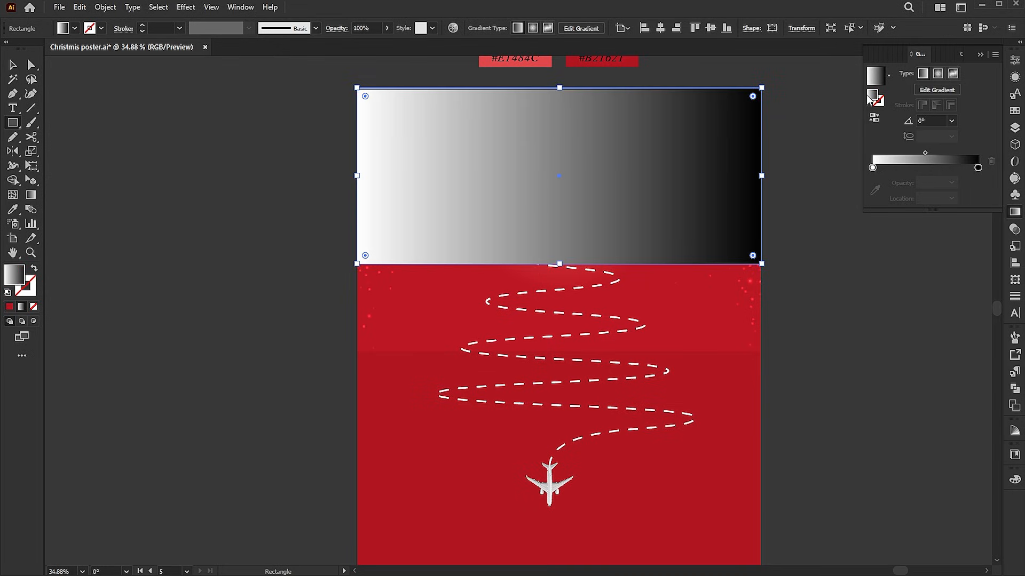
key(g)
drag(654, 124, 656, 233)
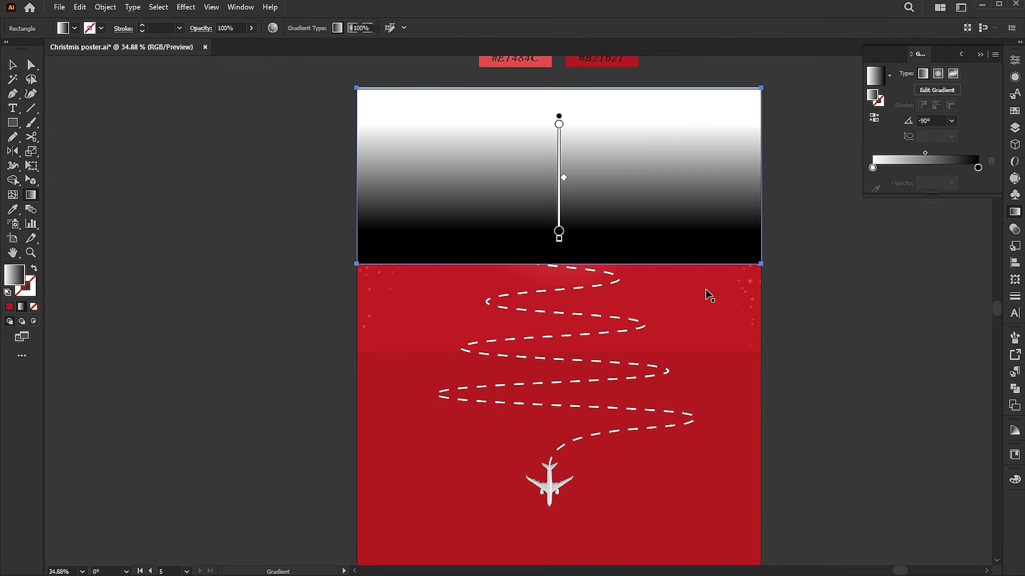
Select the gradient rectangle with the particles image beneath it and make an opacity mask from them.
key(v)
click(1016, 230)
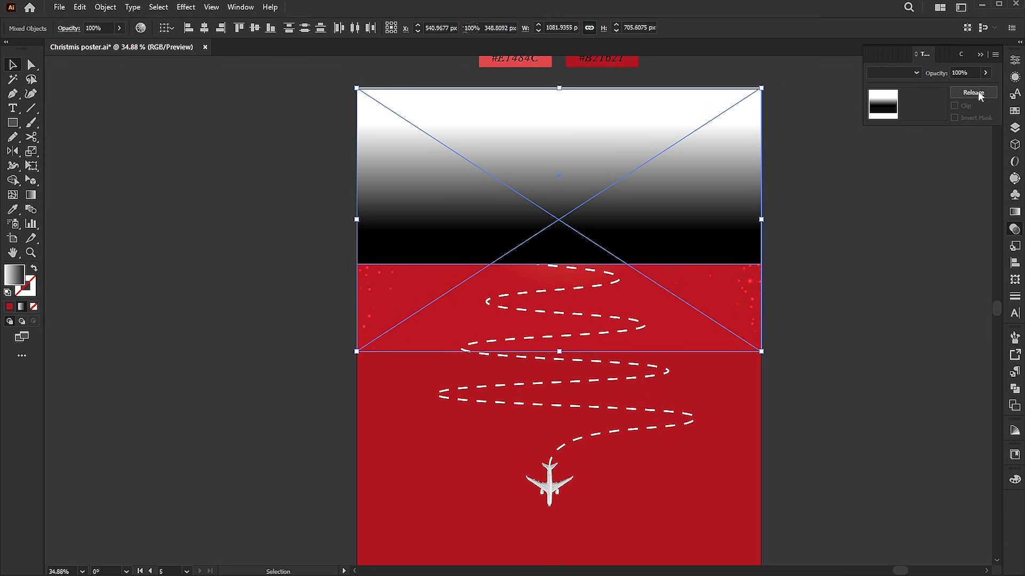
click(977, 92)
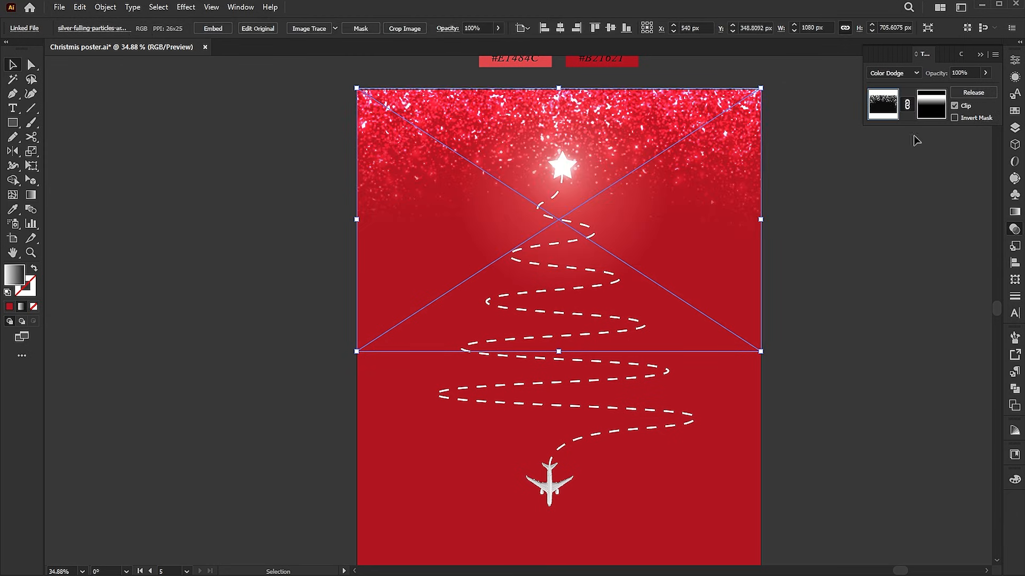
Edit the opacity mask and redraw its vertical gradient from just above the heading particles downward, so the falling particles fade out gradually.
click(931, 104)
key(g)
drag(656, 111, 656, 322)
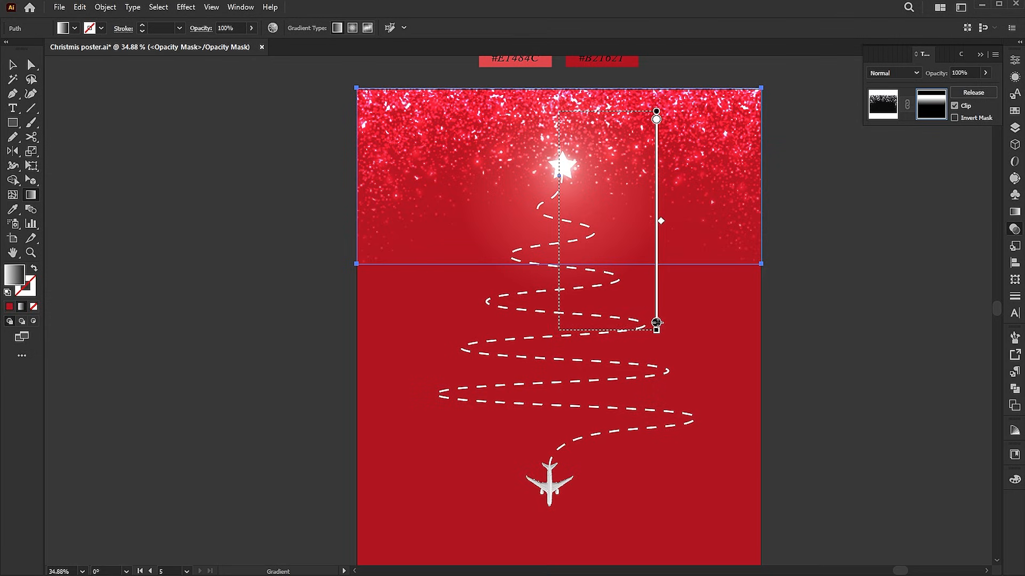
drag(668, 66, 668, 304)
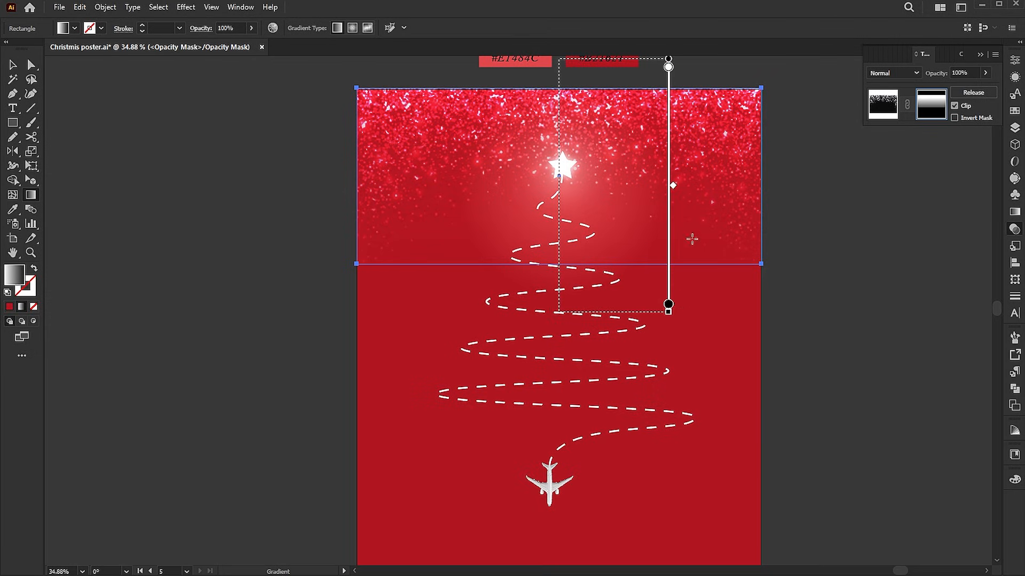
scroll(692, 238, up, 3)
drag(640, 75, 640, 315)
key(v)
click(927, 391)
key(space)
drag(828, 371, 822, 328)
key(ctrl+0)
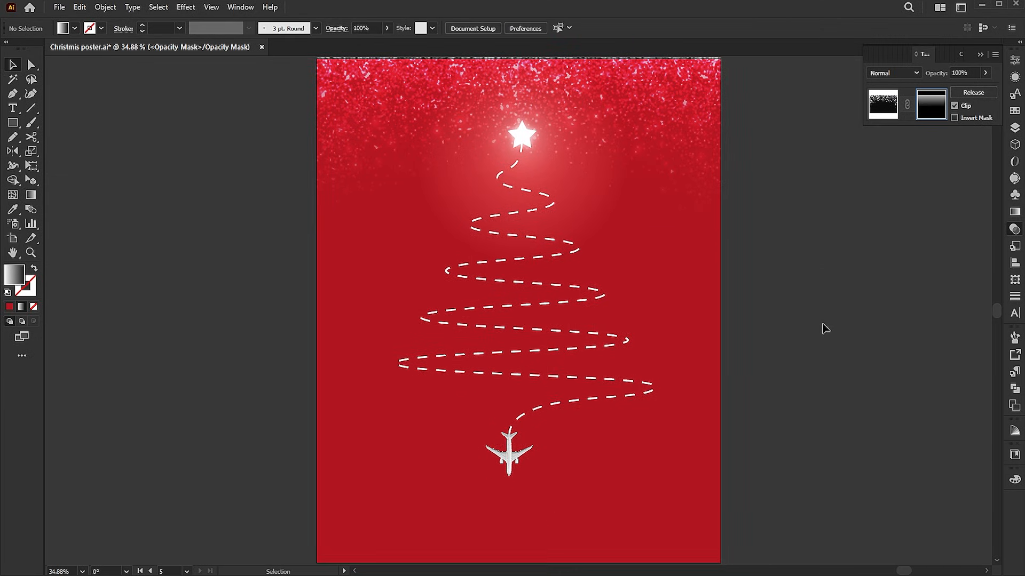
Leave opacity mask editing by returning to the particles artwork, and deselect it.
click(684, 97)
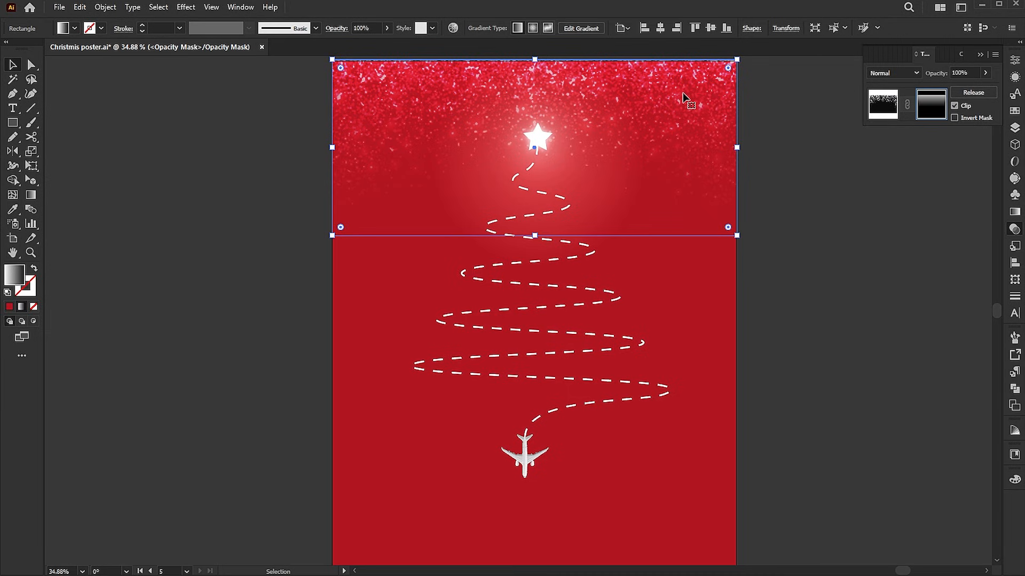
click(883, 104)
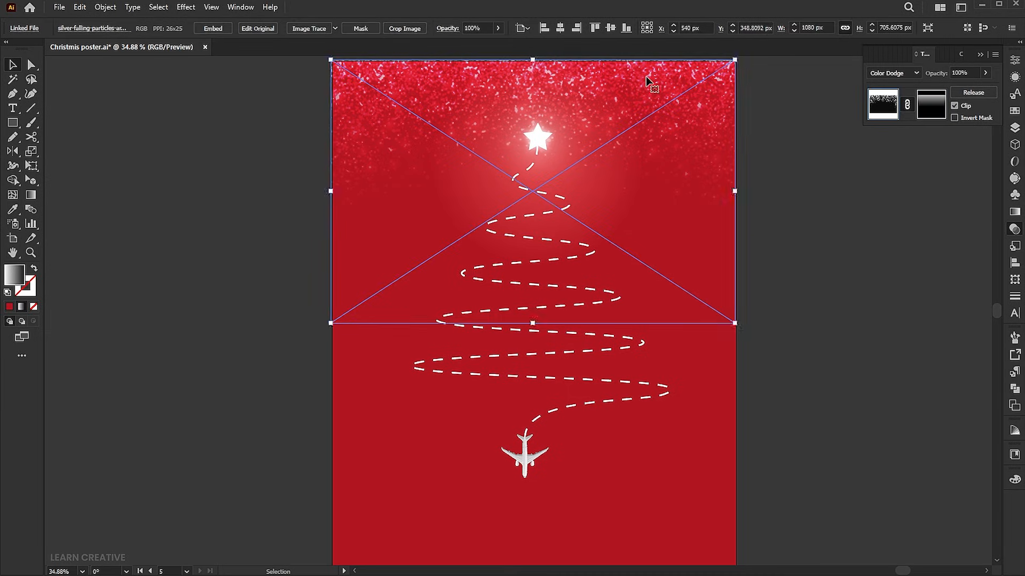
click(812, 197)
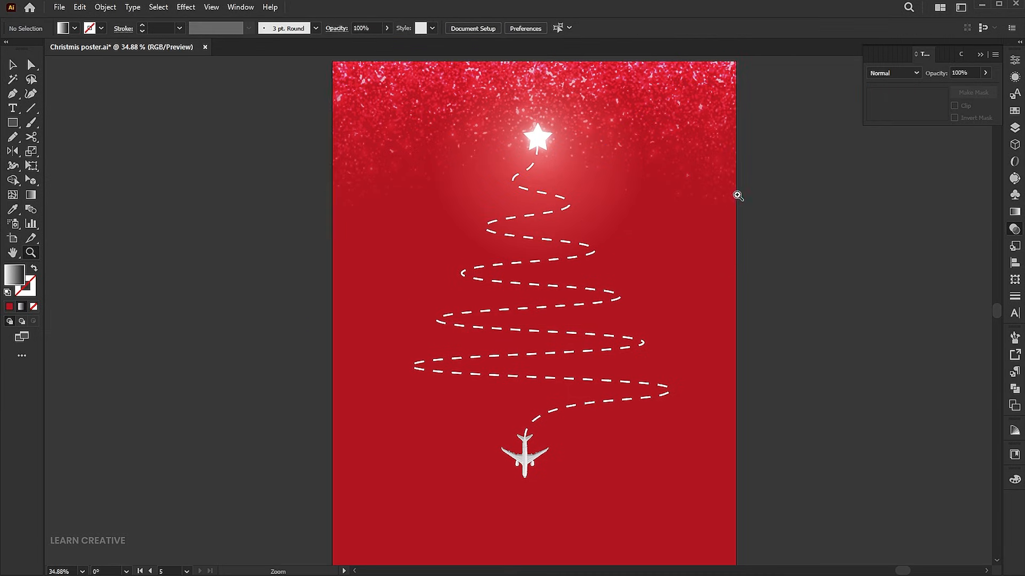
Copy the dashed tree path, paste the copy in back, and widen it symmetrically to about 1001 px.
scroll(734, 238, down, 1)
click(611, 344)
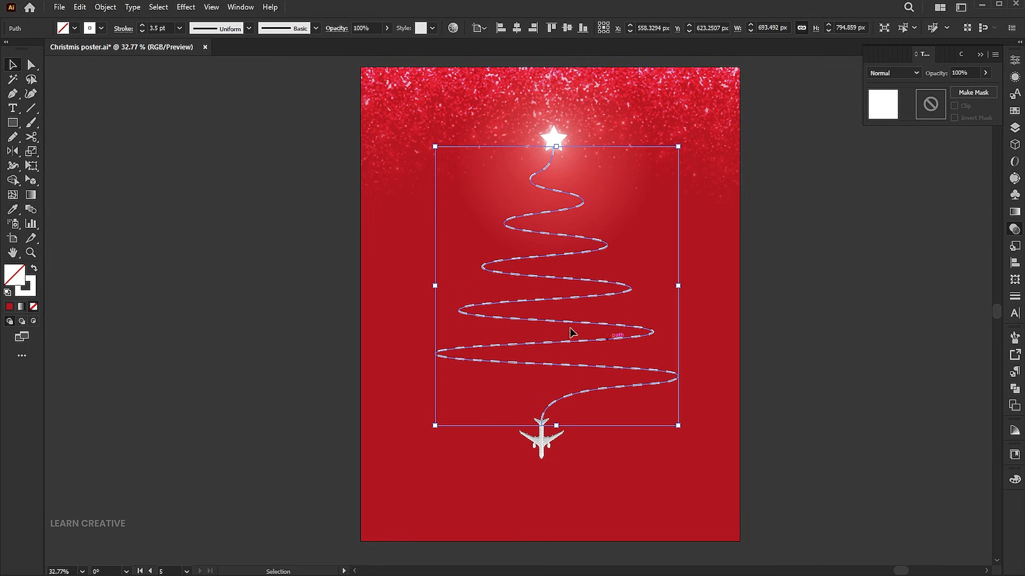
click(80, 7)
click(104, 66)
click(79, 7)
click(109, 94)
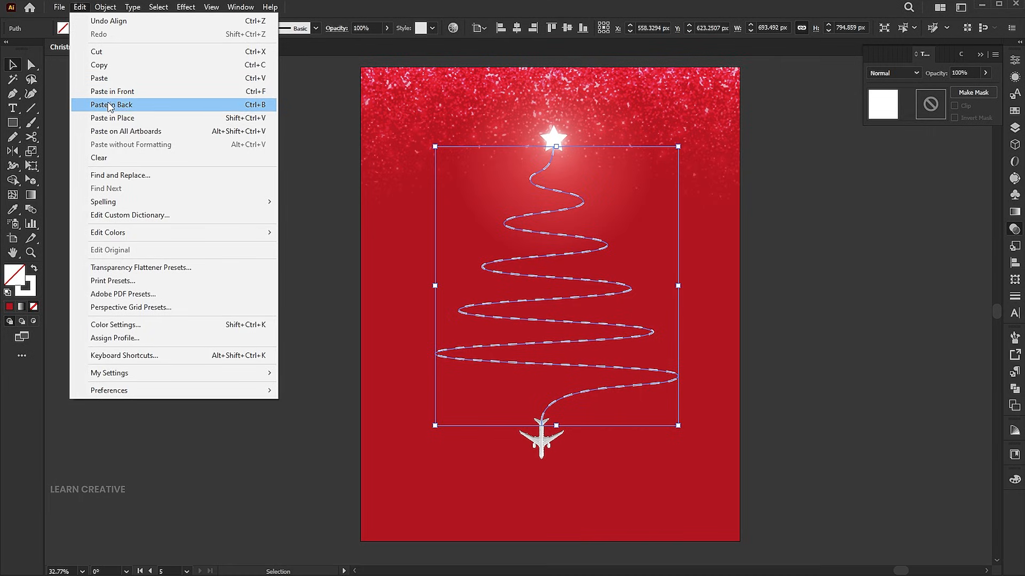
drag(678, 285, 733, 287)
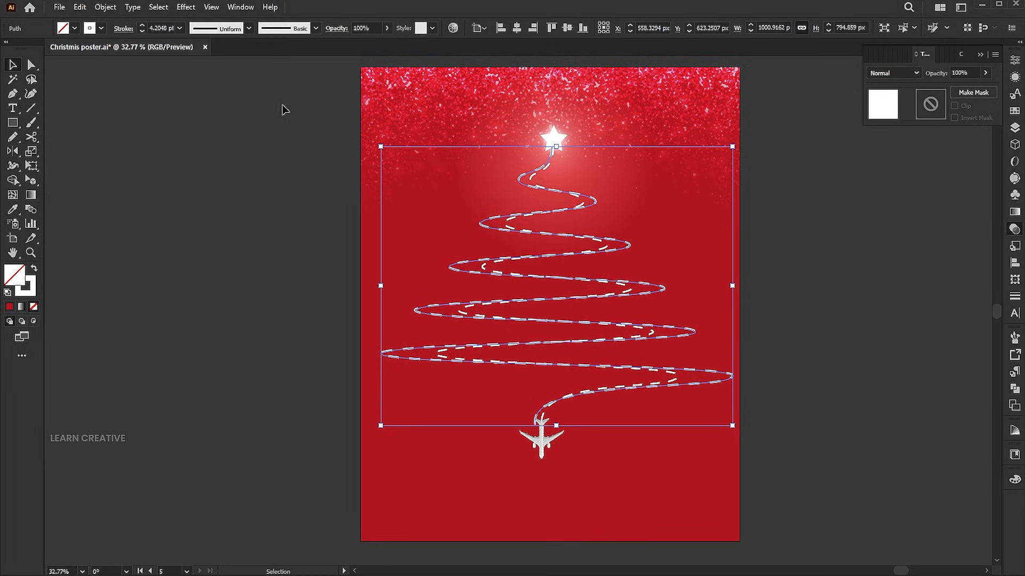
Apply a Gaussian Blur with a 6-pixel radius to the widened path copy.
click(186, 7)
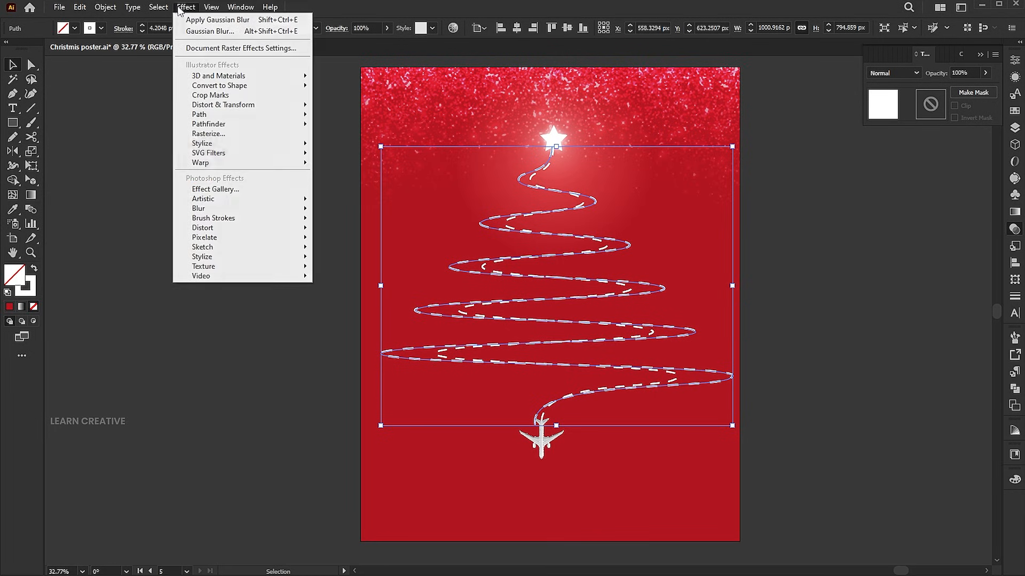
mouse_move(256, 208)
click(348, 212)
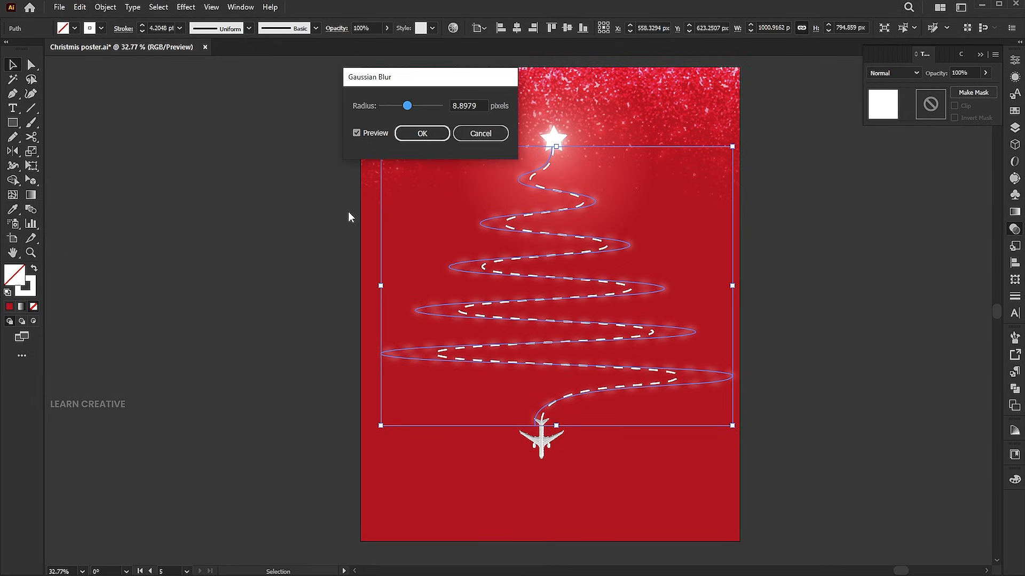
drag(476, 106, 424, 113)
text(6)
key(Return)
Try 50% opacity on the blurred path copy.
click(370, 27)
text(5)
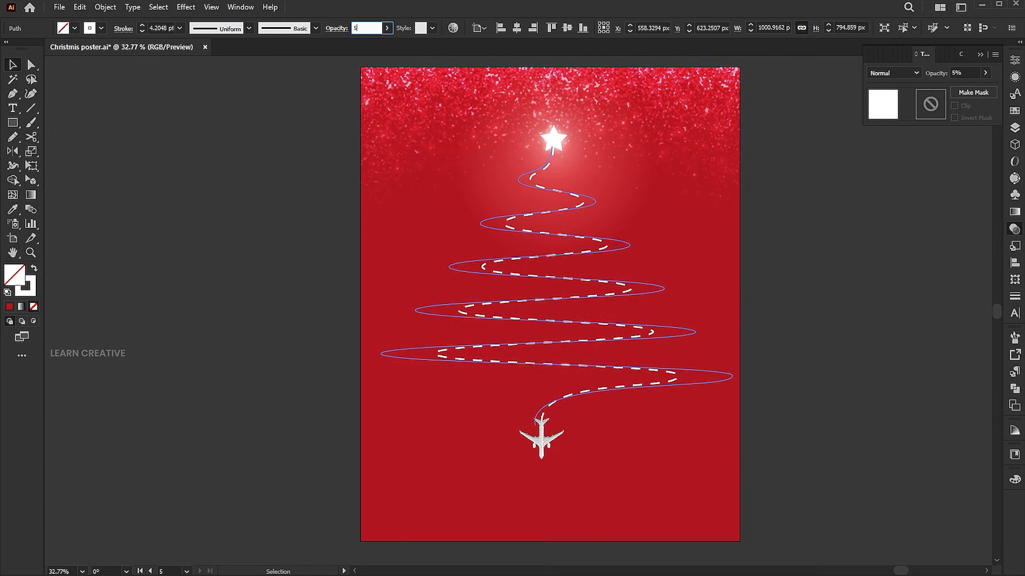
text(0)
key(Return)
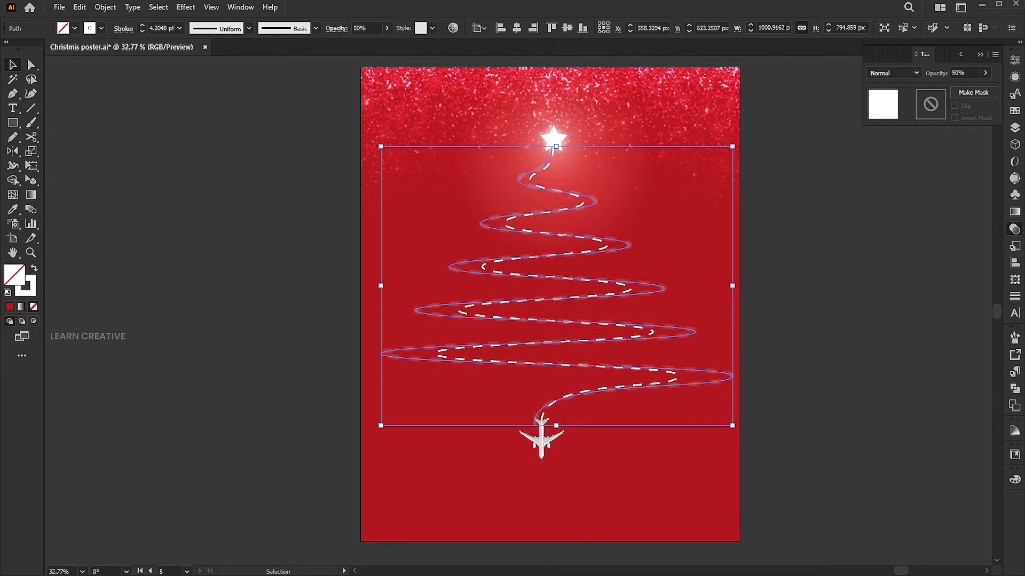
Set the blurred path copy's opacity to 40% and deselect it.
click(364, 29)
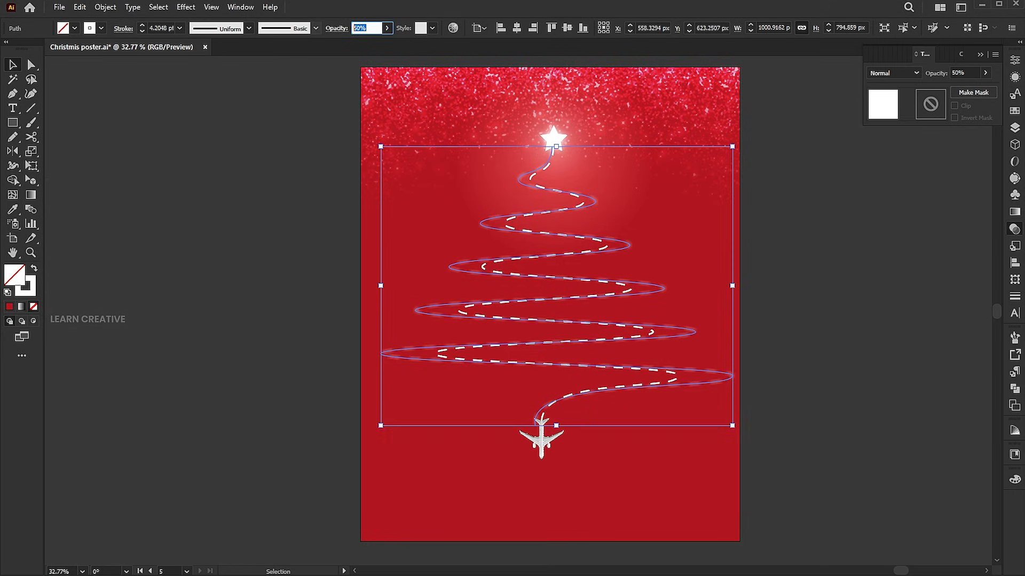
text(40)
click(765, 295)
mouse_move(798, 363)
mouse_down()
mouse_move(820, 352)
mouse_move(805, 357)
mouse_up()
Add the text "merry christmas" just below the airplane and convert it to uppercase.
key(t)
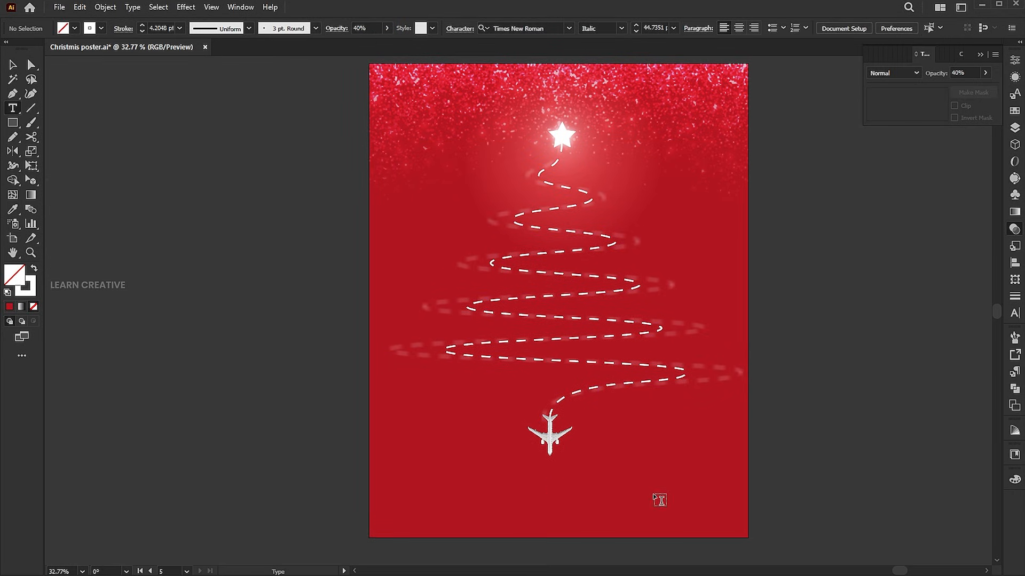
click(457, 469)
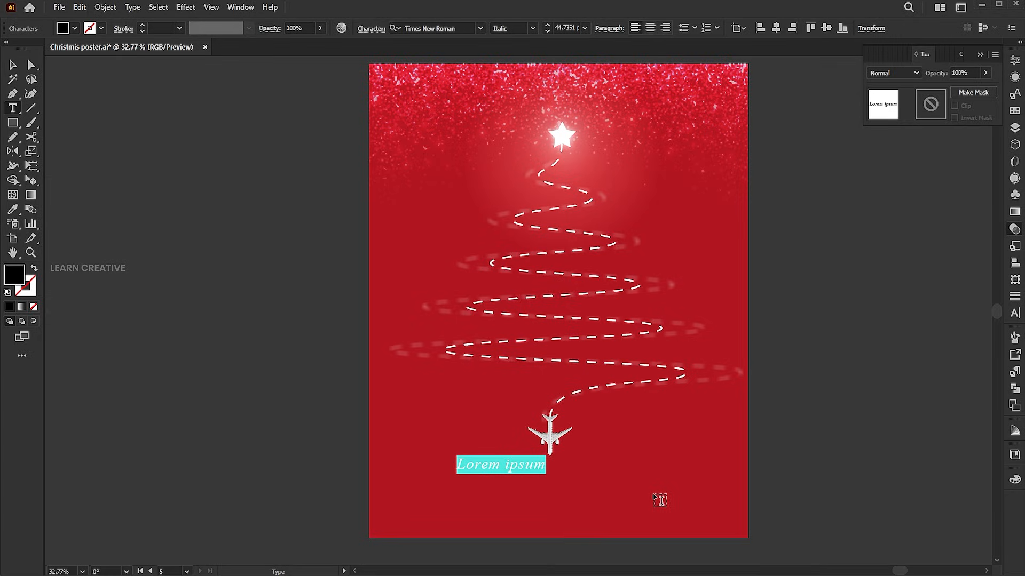
text(merry christmas)
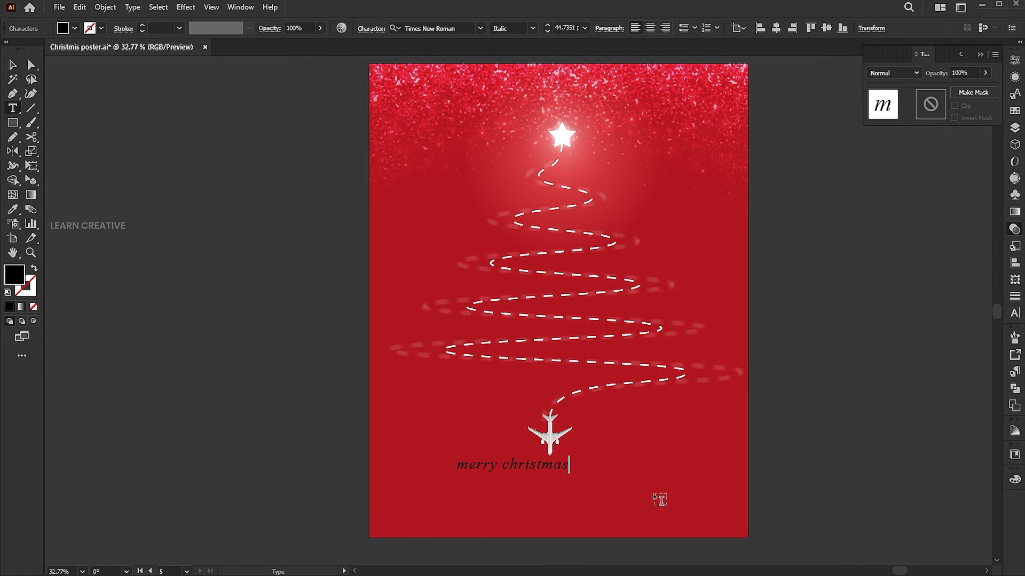
key(Escape)
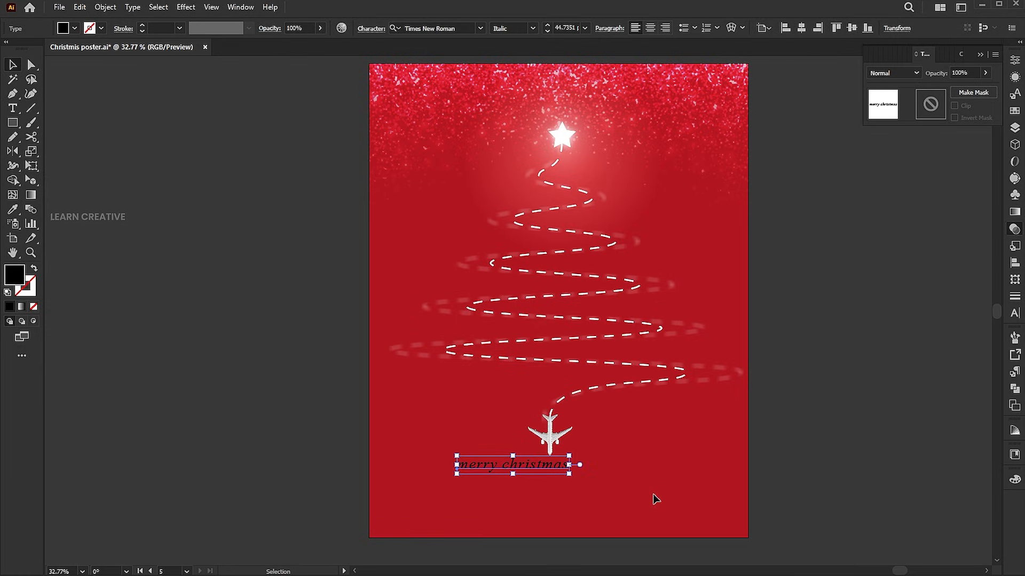
click(133, 6)
mouse_move(275, 190)
click(343, 190)
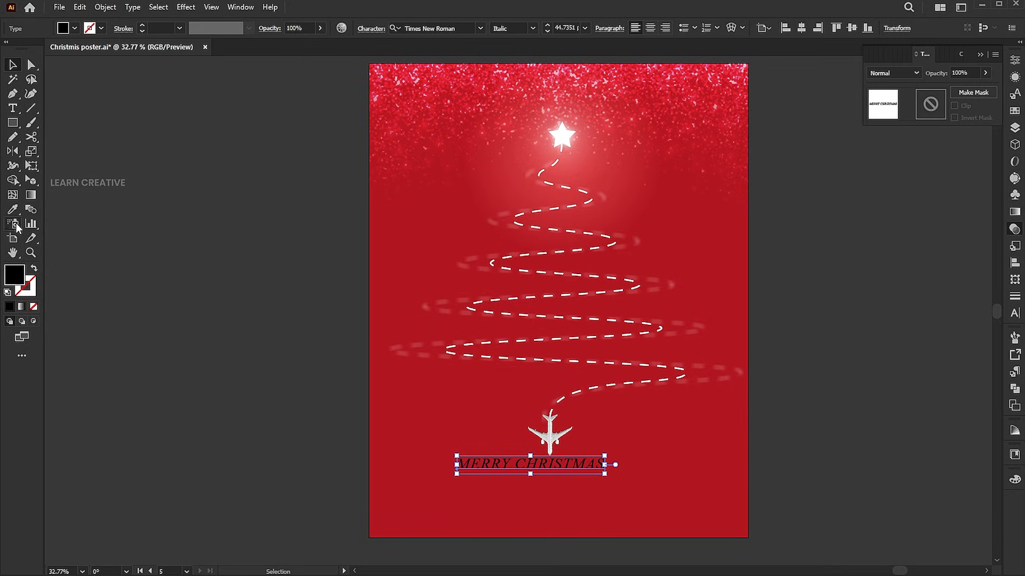
Set the MERRY CHRISTMAS text's fill color to white (#FFFFFF).
double_click(14, 275)
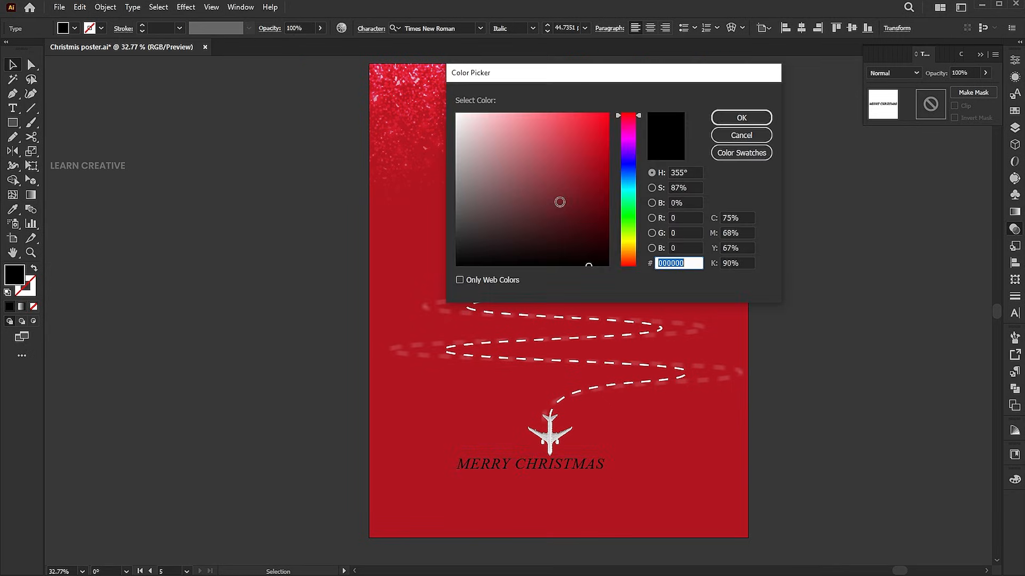
text(ffffff)
key(Return)
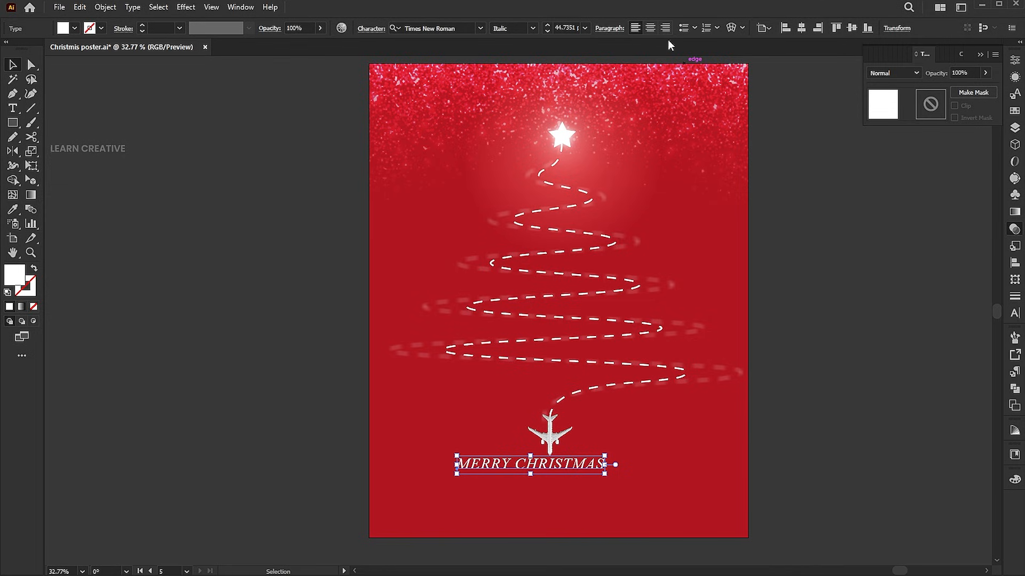
Center the MERRY CHRISTMAS text beneath the airplane and enlarge it to about 50 pt.
click(801, 27)
drag(599, 469, 635, 457)
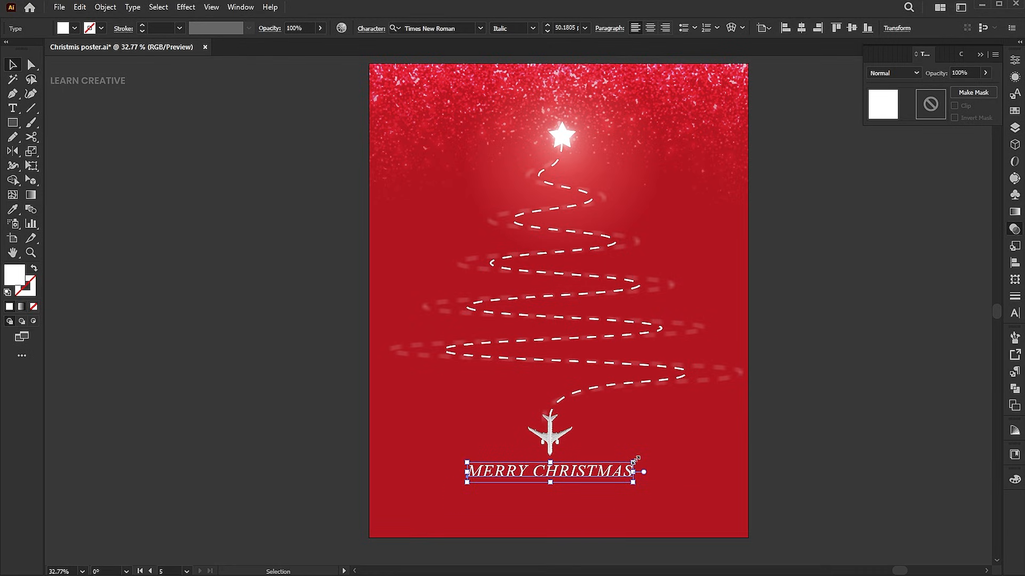
Draw a wide text area below the title and paste the greeting beginning "May your days be filled with warmth, love, laughter".
key(t)
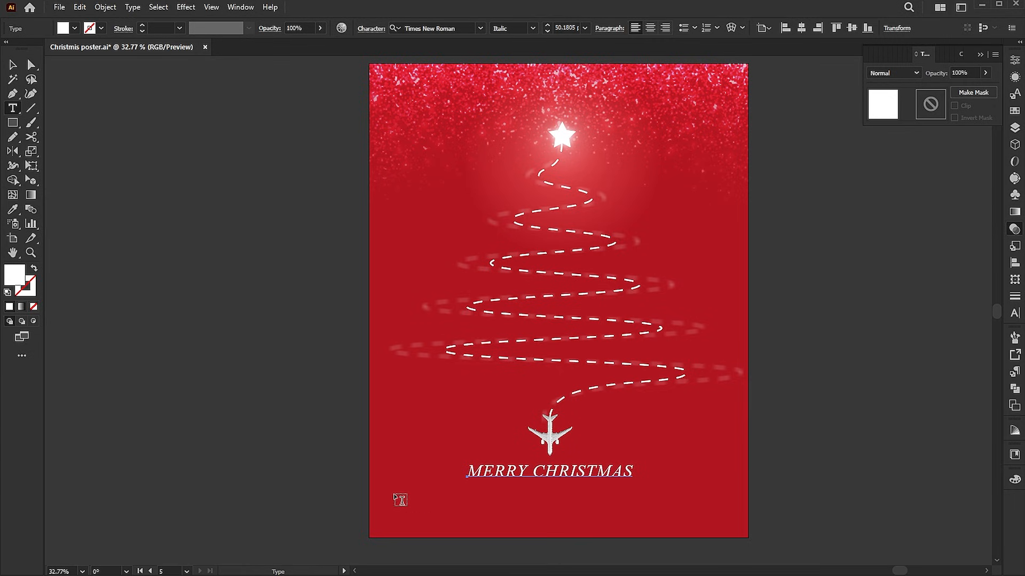
drag(390, 490, 725, 522)
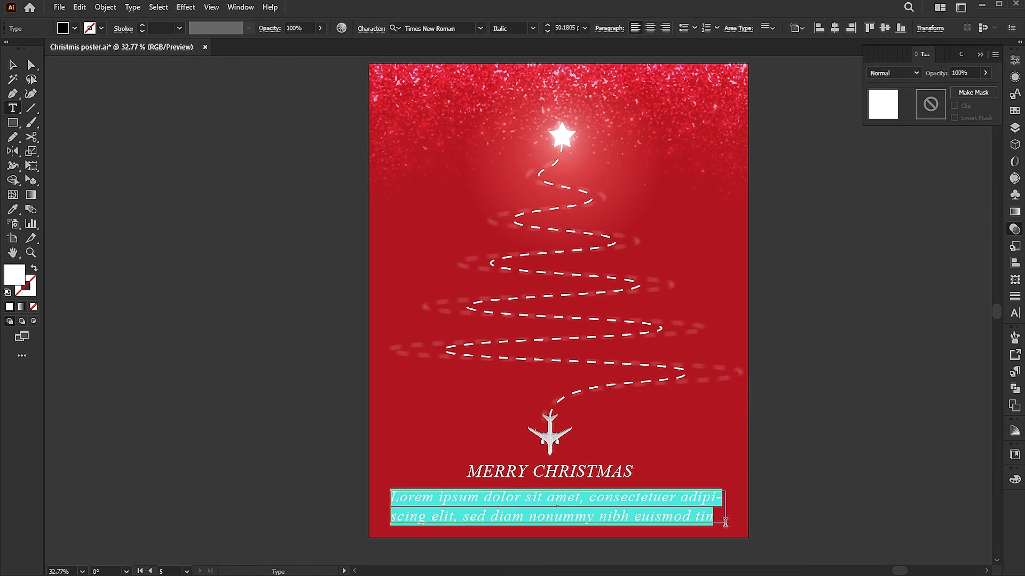
key(ctrl+v)
key(Escape)
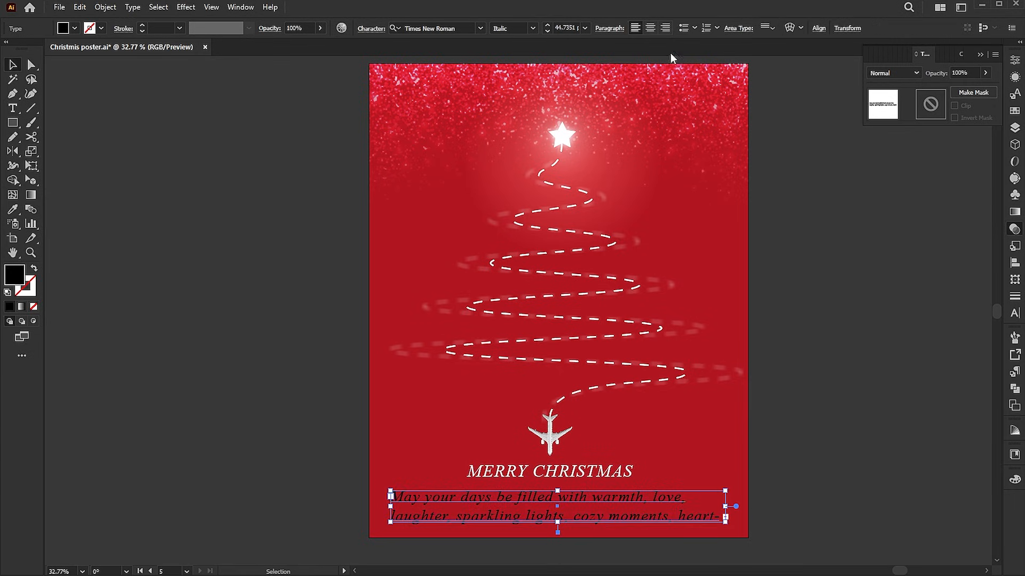
Center-align the greeting paragraph and reduce its font size to 21 pt.
click(650, 28)
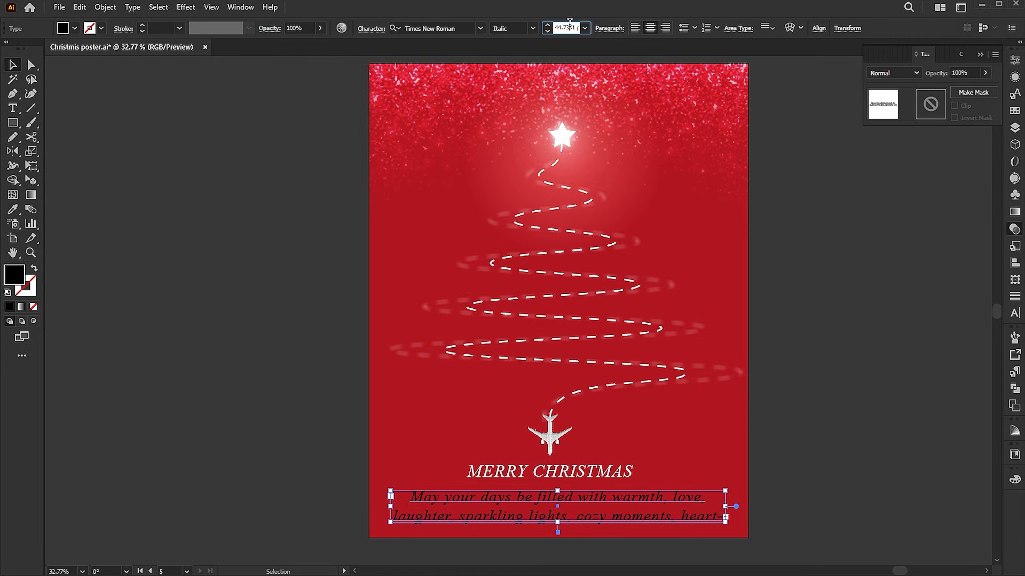
scroll(570, 23, down, 15)
scroll(569, 24, down, 8)
scroll(570, 23, down, 1)
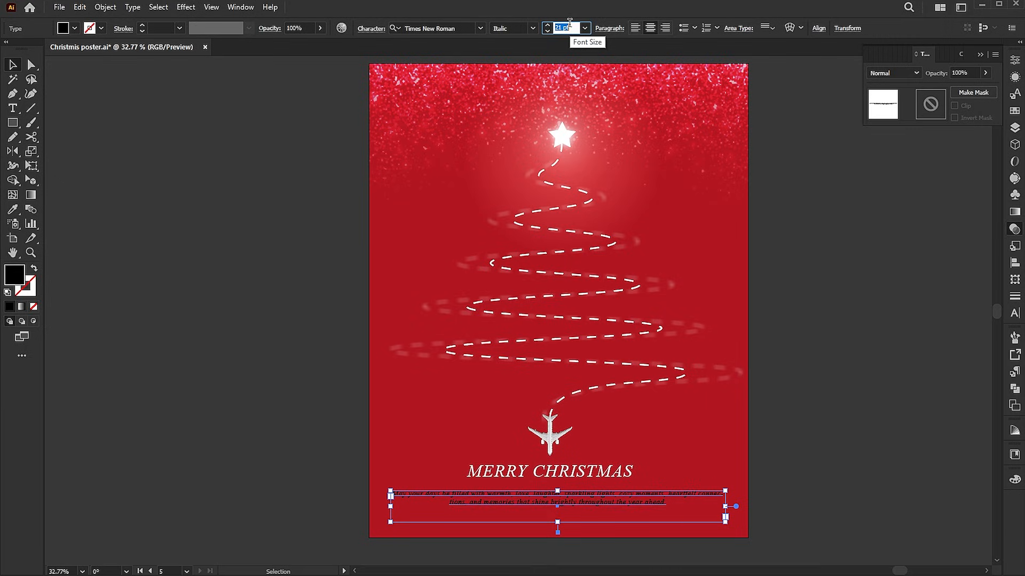
Set the greeting paragraph's fill color to white (#FFFFFF) and deselect it.
double_click(19, 282)
text(FFFFFF)
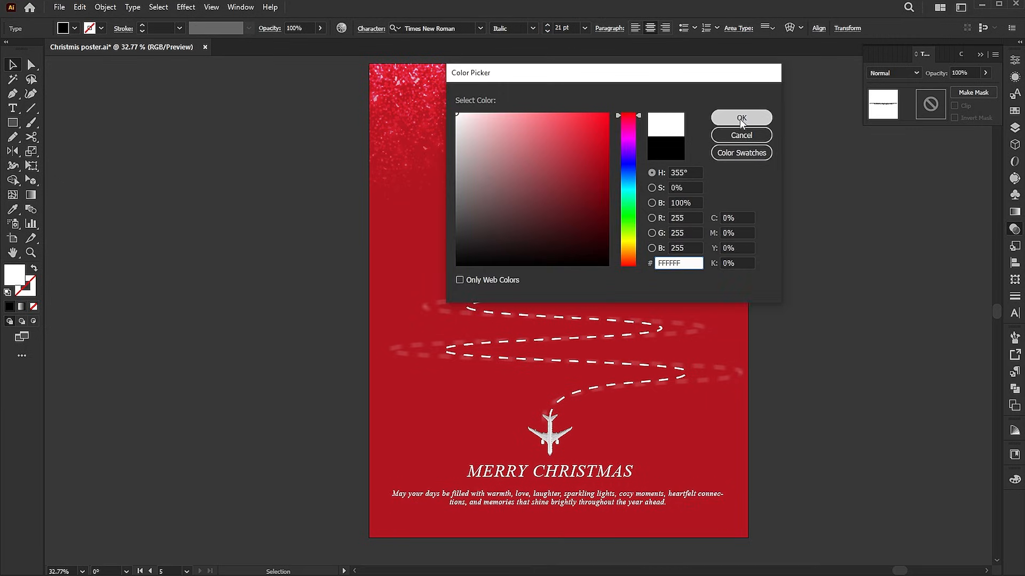
click(742, 119)
click(894, 401)
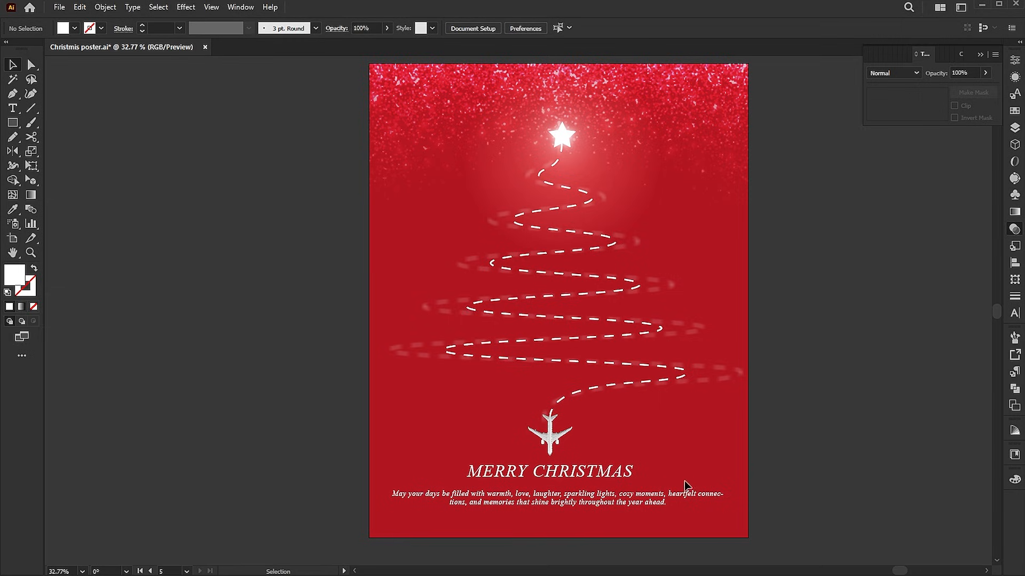
Enlarge the MERRY CHRISTMAS title slightly, keeping it centered between the airplane and the greeting paragraph.
click(606, 481)
mouse_move(634, 484)
mouse_down()
mouse_move(652, 486)
mouse_move(618, 480)
mouse_up()
Place the linked "combine white" logo image over the airplane above the title, about 304 px wide.
click(59, 7)
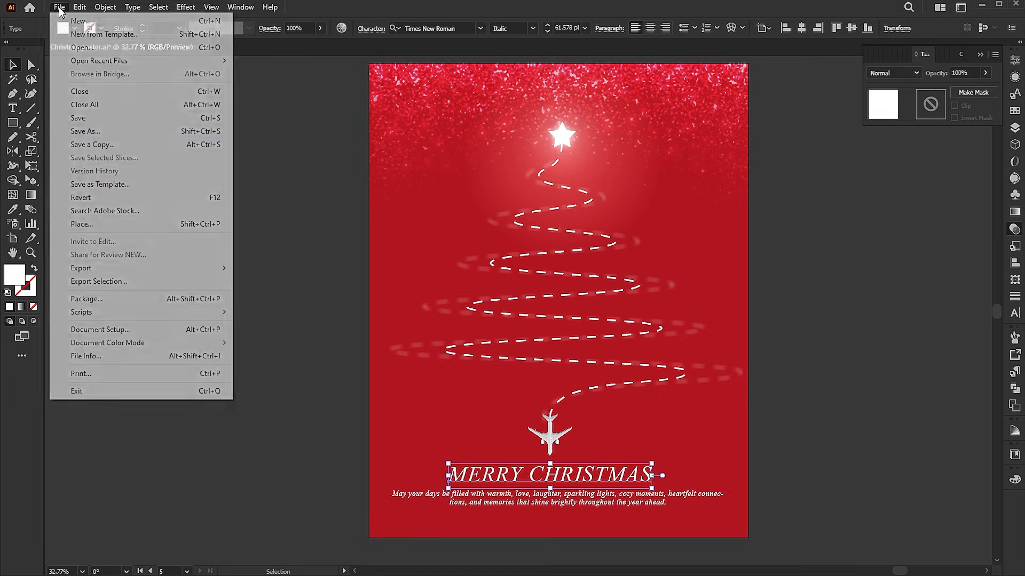
click(80, 221)
click(258, 80)
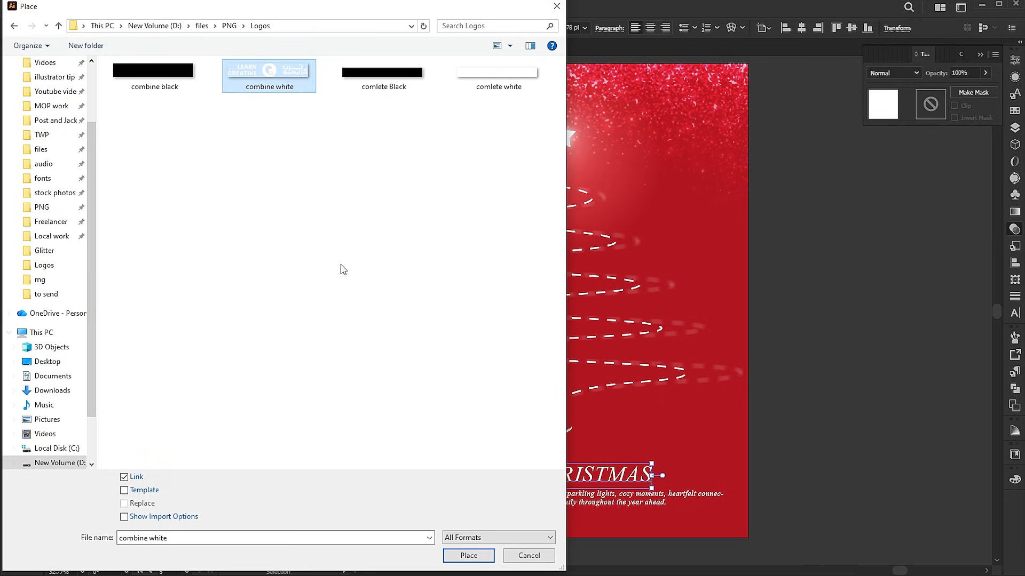
click(467, 556)
drag(480, 439, 590, 472)
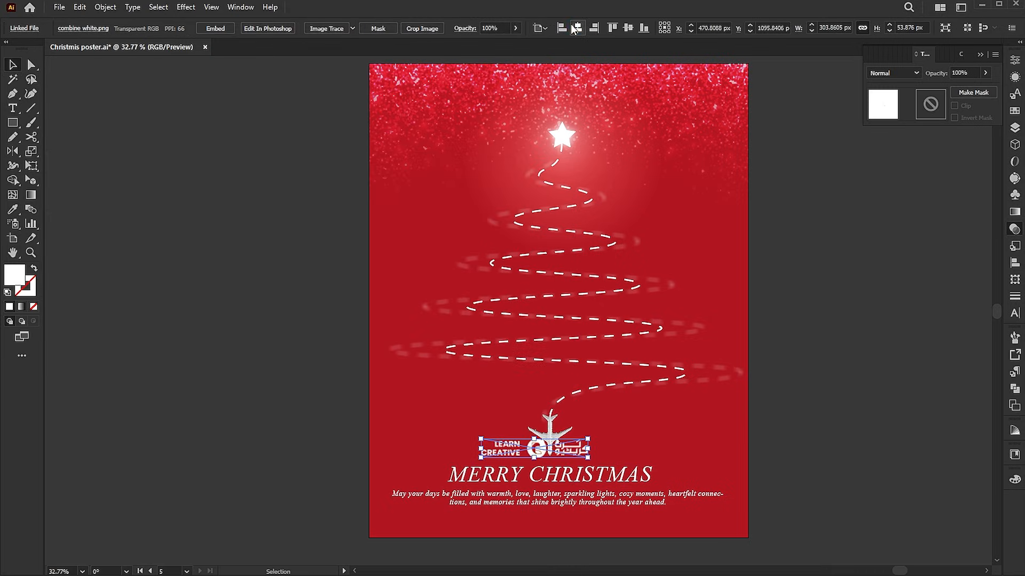
Center the logo horizontally on the poster, scale it down and move it below the greeting paragraph.
click(576, 27)
drag(612, 441, 565, 523)
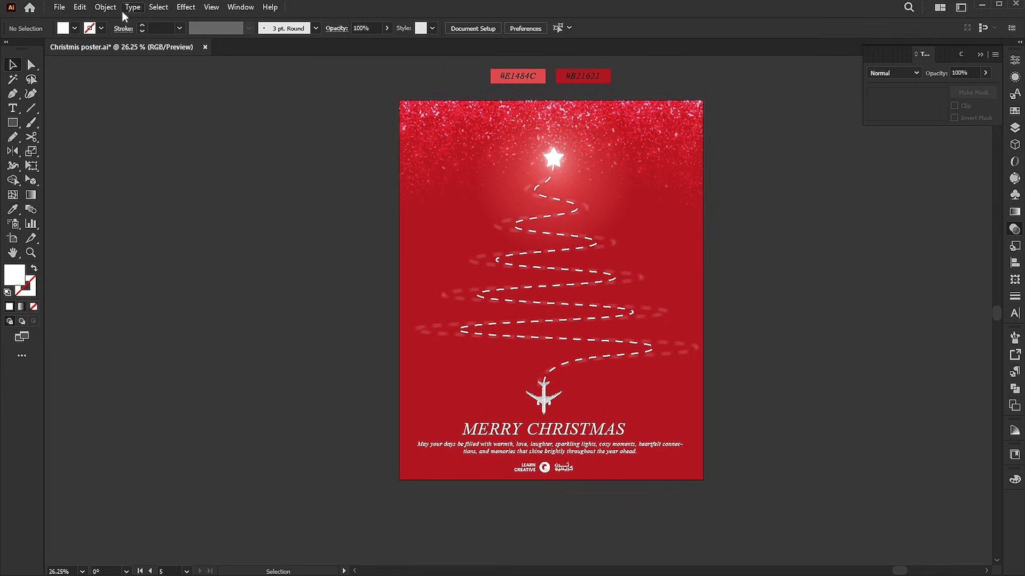
Unlock all objects and duplicate the poster artboard with its artwork beside the original.
click(105, 7)
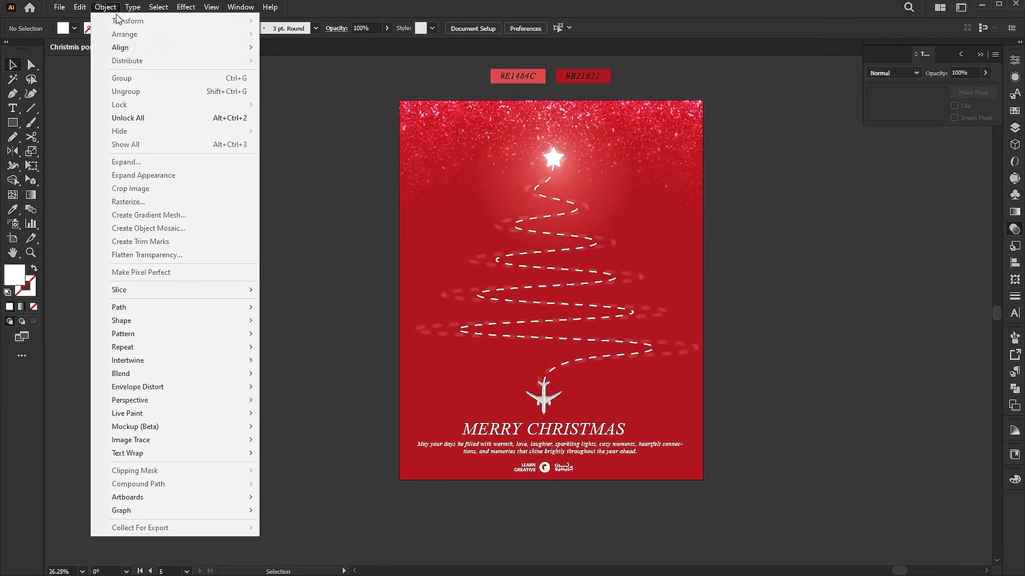
click(139, 115)
key(ctrl+shift+a)
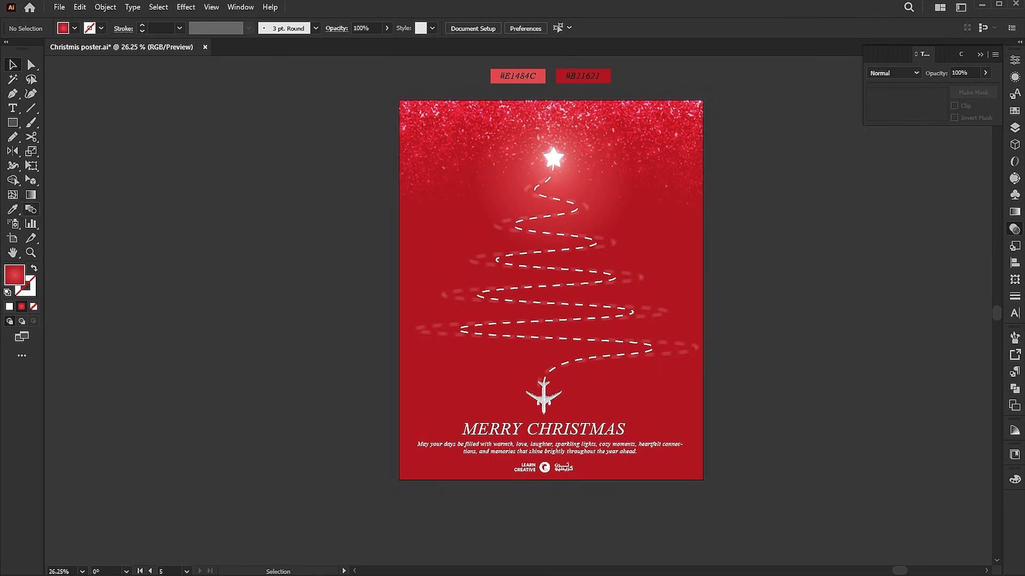
click(12, 239)
drag(520, 297, 608, 306)
key(Escape)
Recolor all artwork on the duplicate poster to blue by shifting its linked colors, and deselect it.
drag(874, 182, 674, 479)
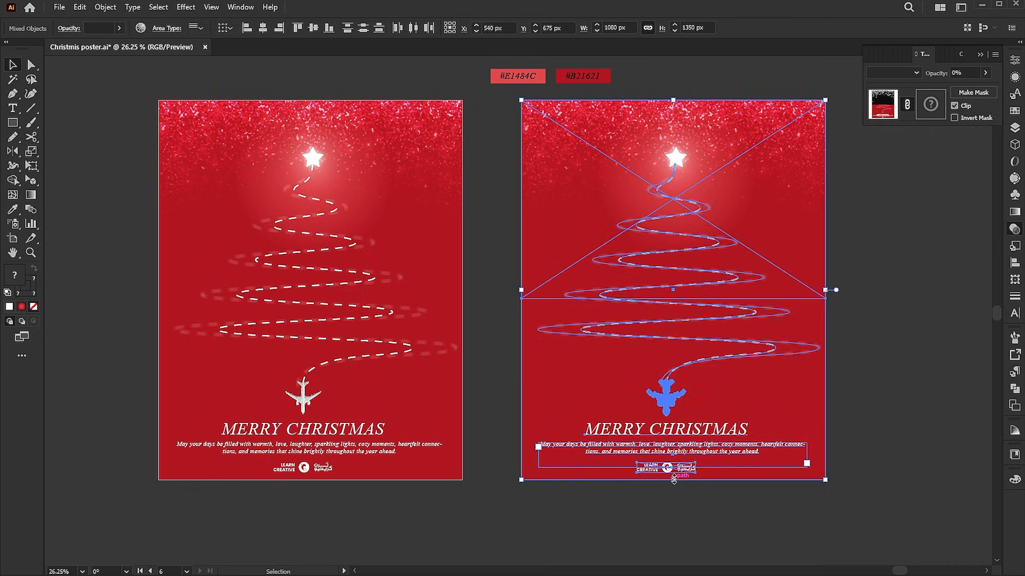
click(140, 29)
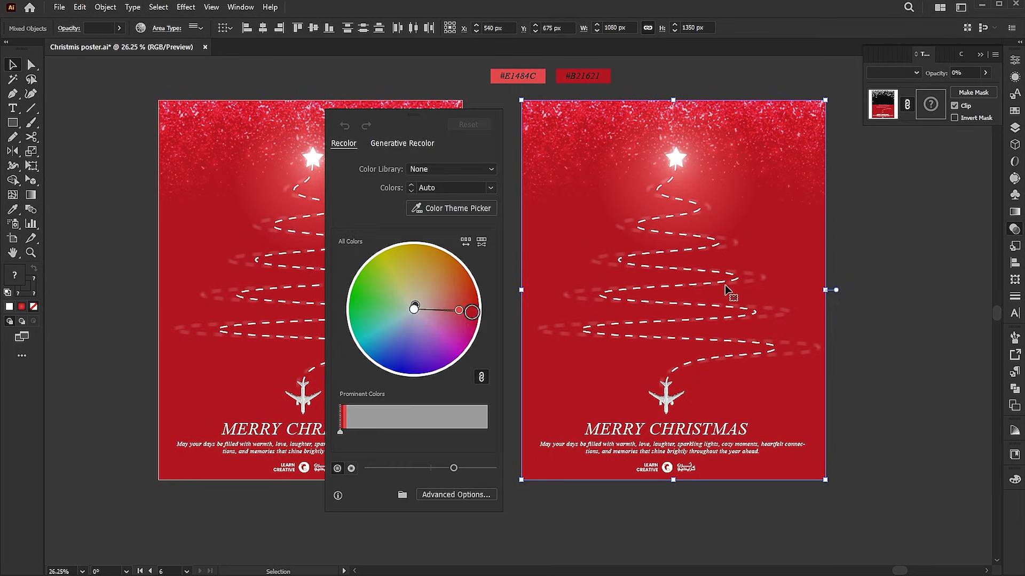
drag(472, 312, 383, 361)
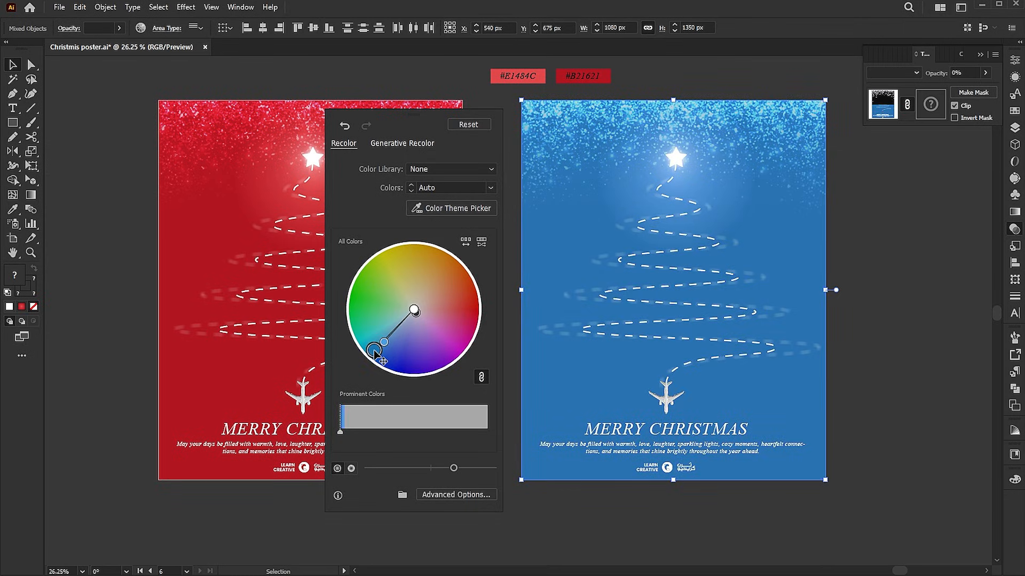
click(850, 324)
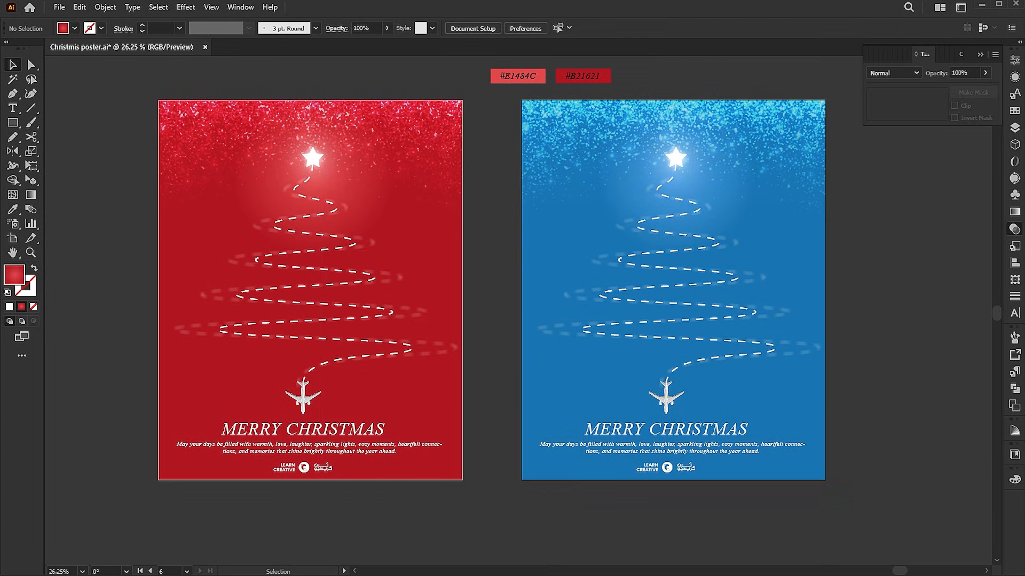